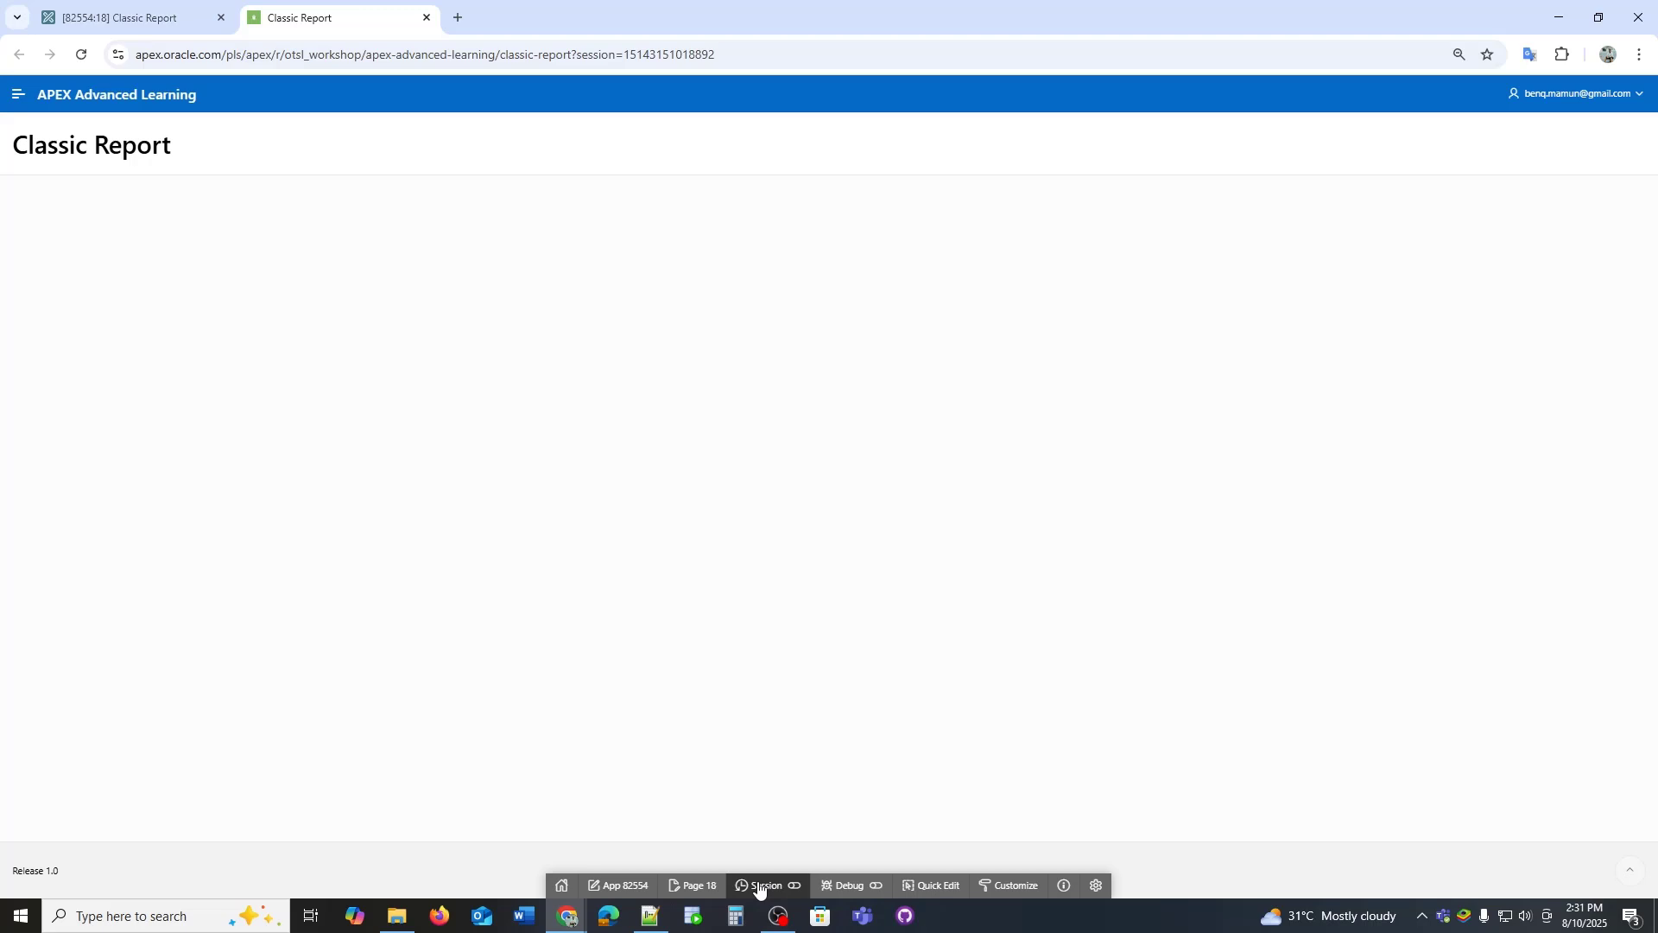
# - Create a new region named Employee in the page body as a Classic Report
pyautogui.click(700, 885)
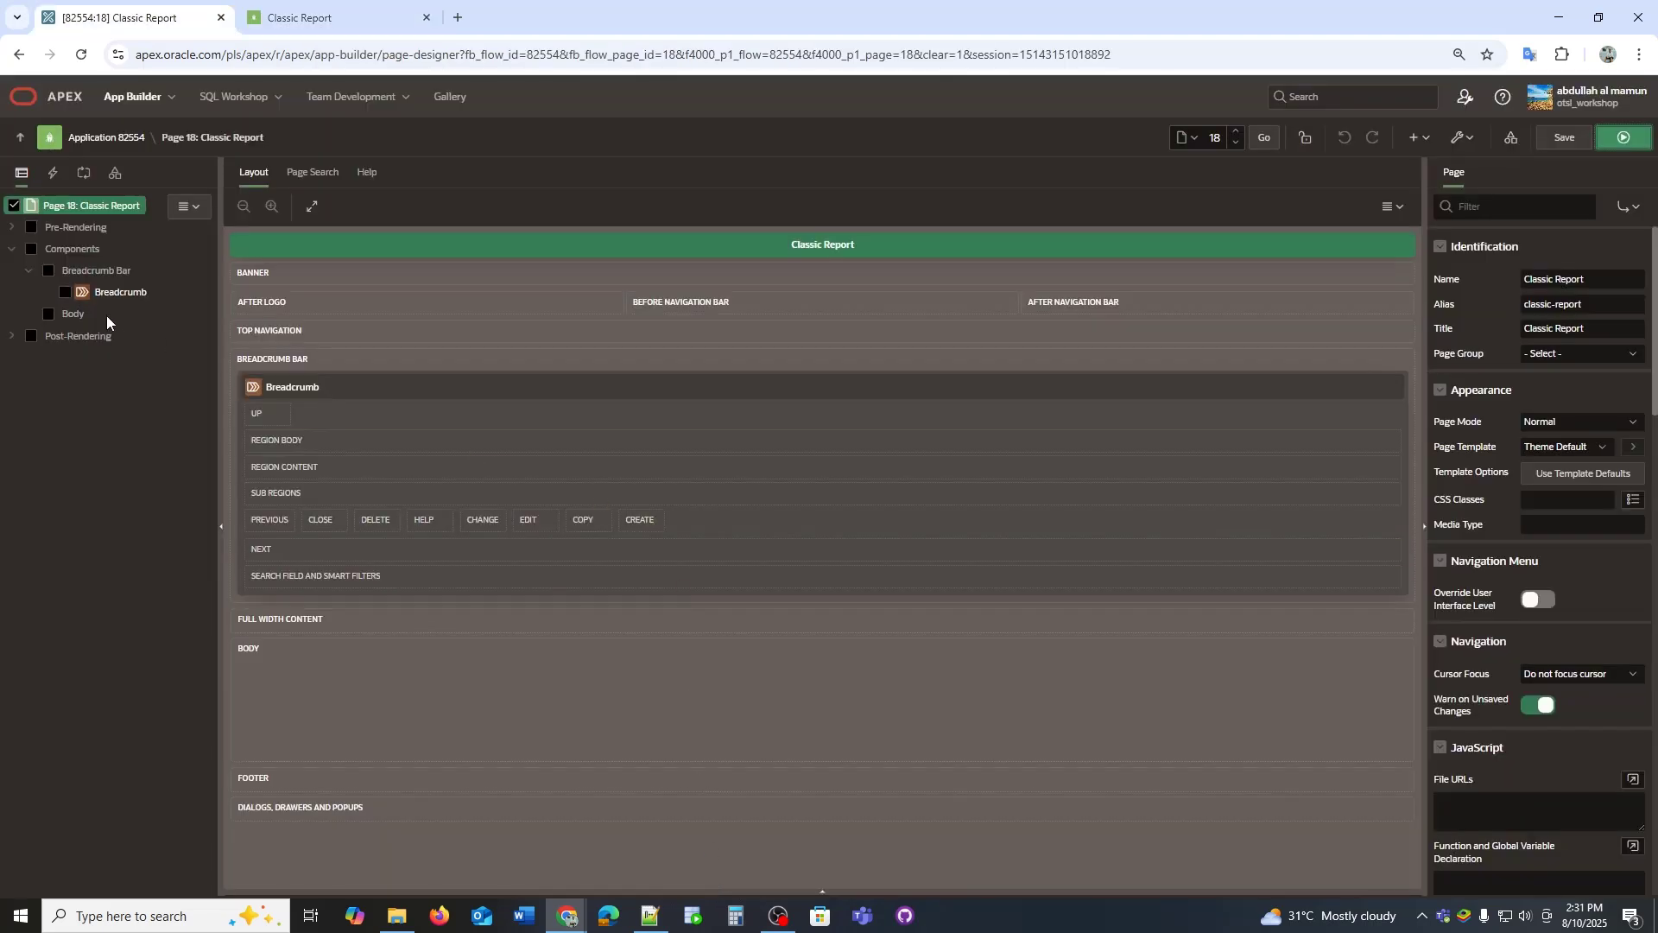
pyautogui.rightClick(80, 315)
pyautogui.click(129, 330)
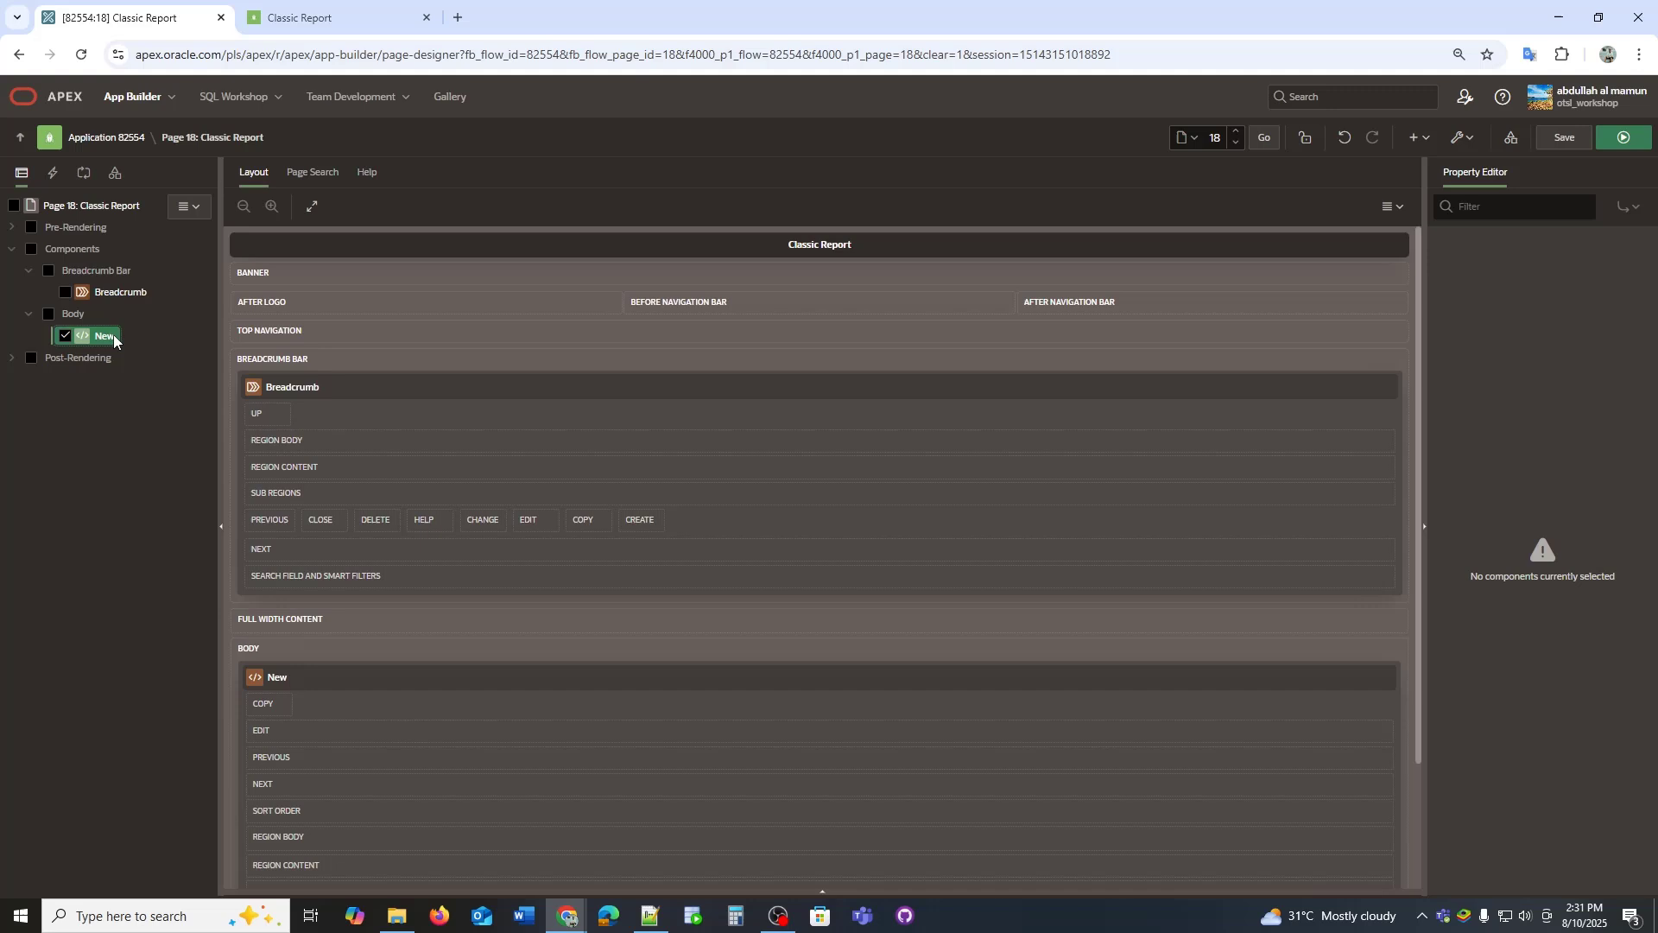
pyautogui.click(1568, 279)
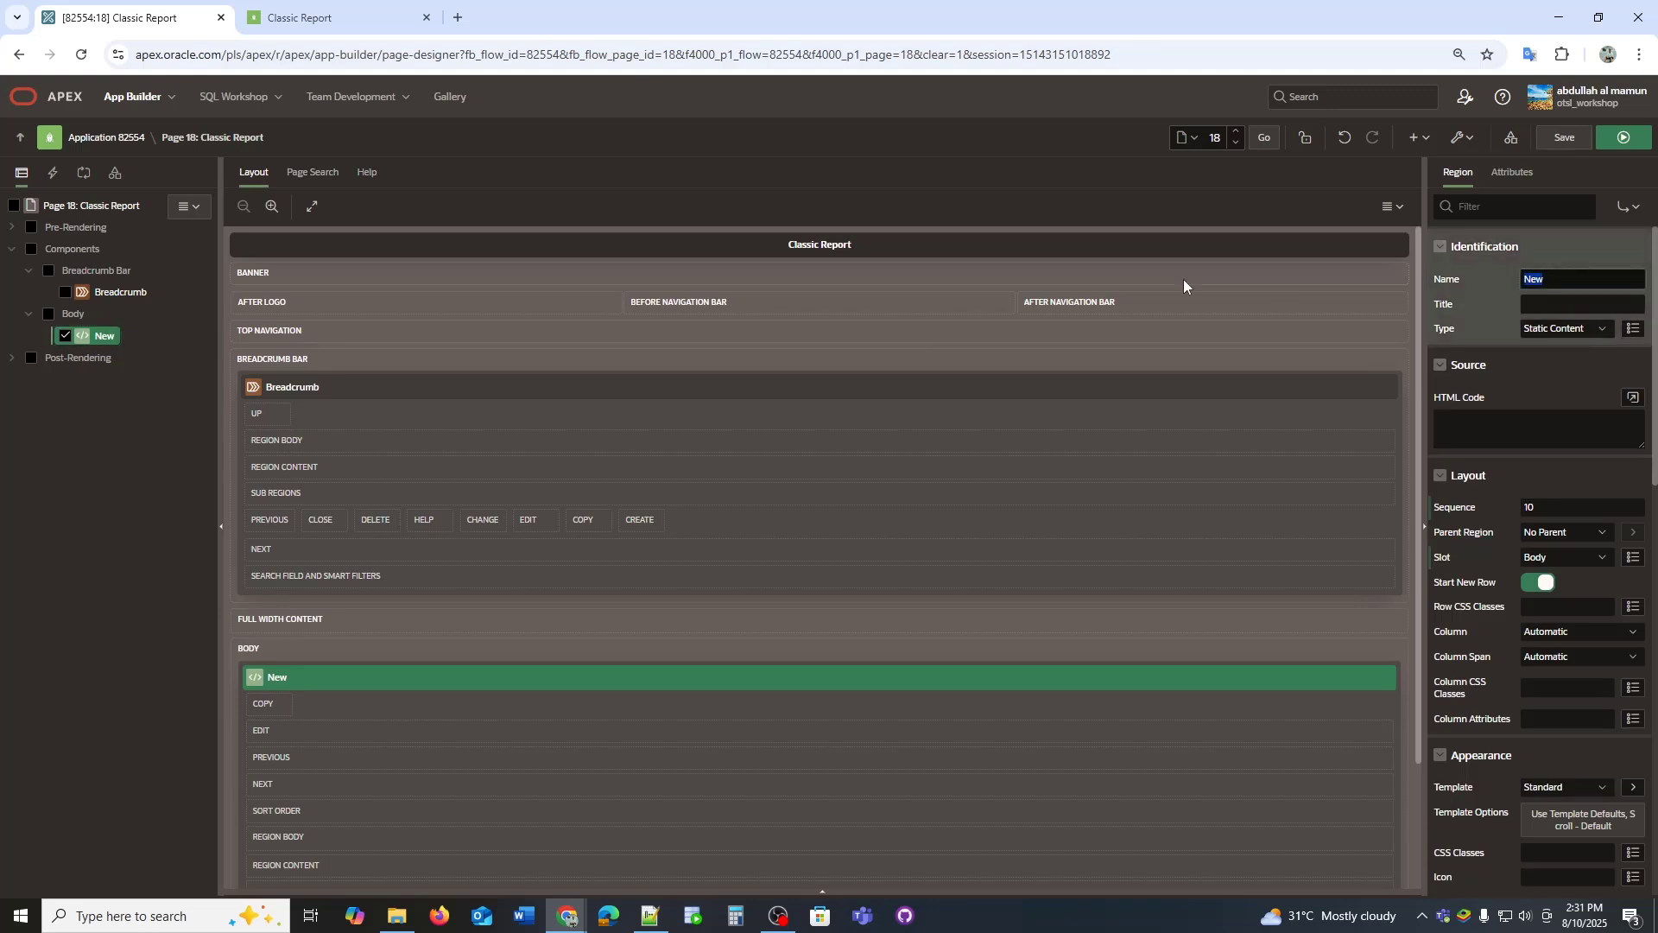
pyautogui.write('Empl')
pyautogui.write('oyee')
pyautogui.click(1564, 328)
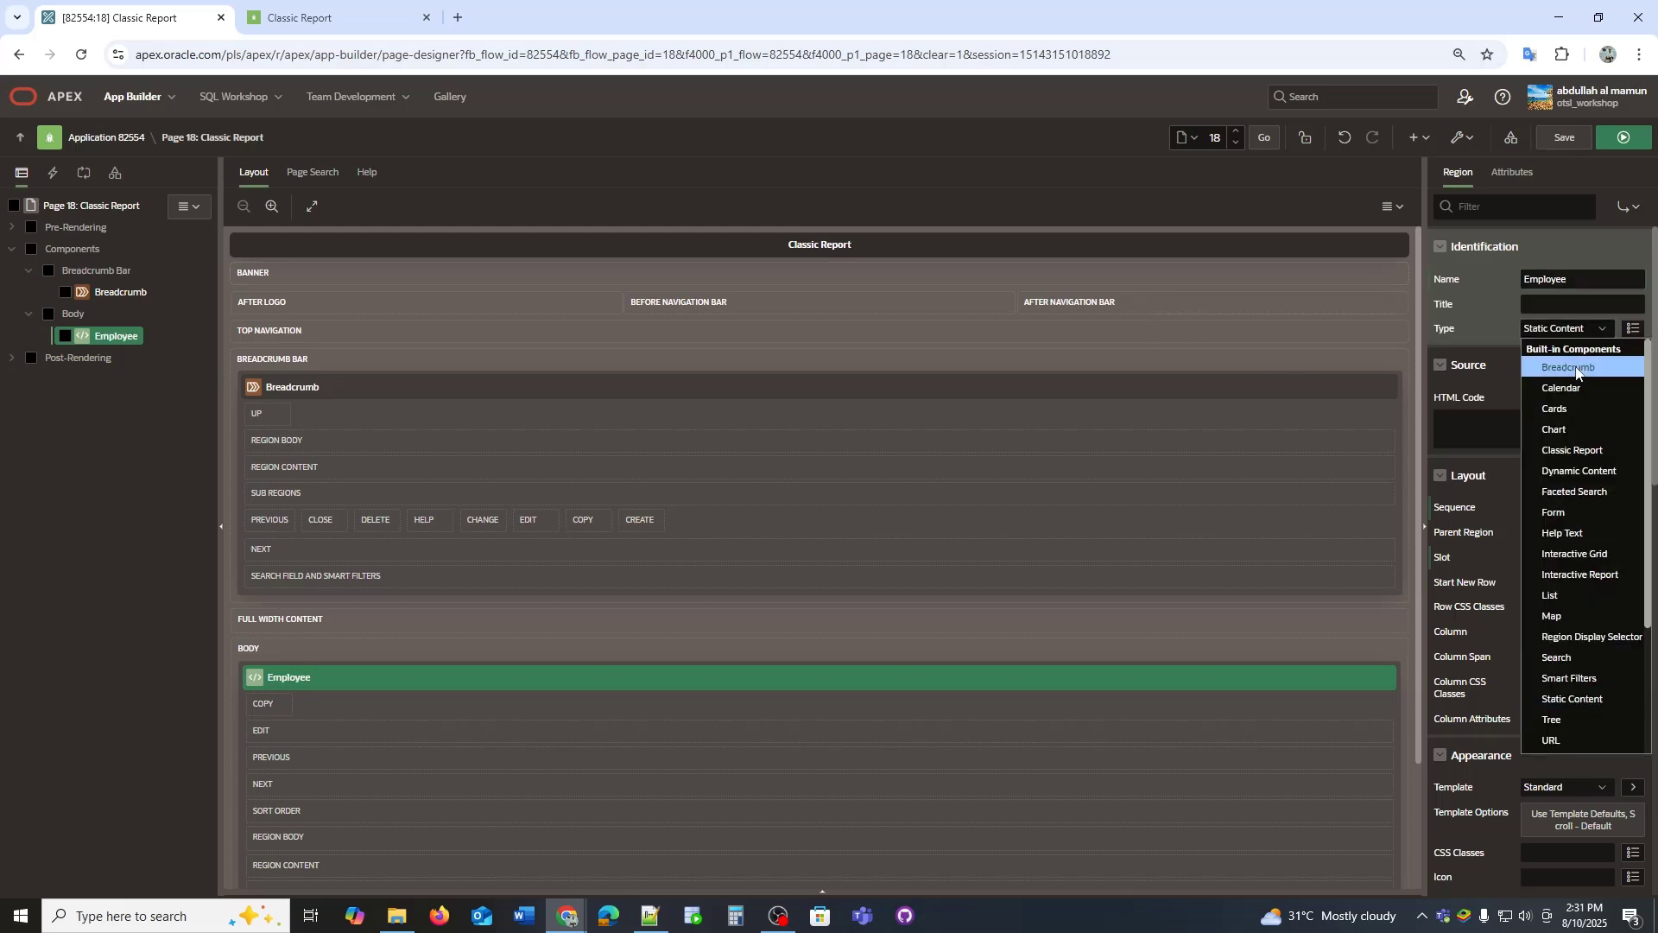
pyautogui.click(1571, 449)
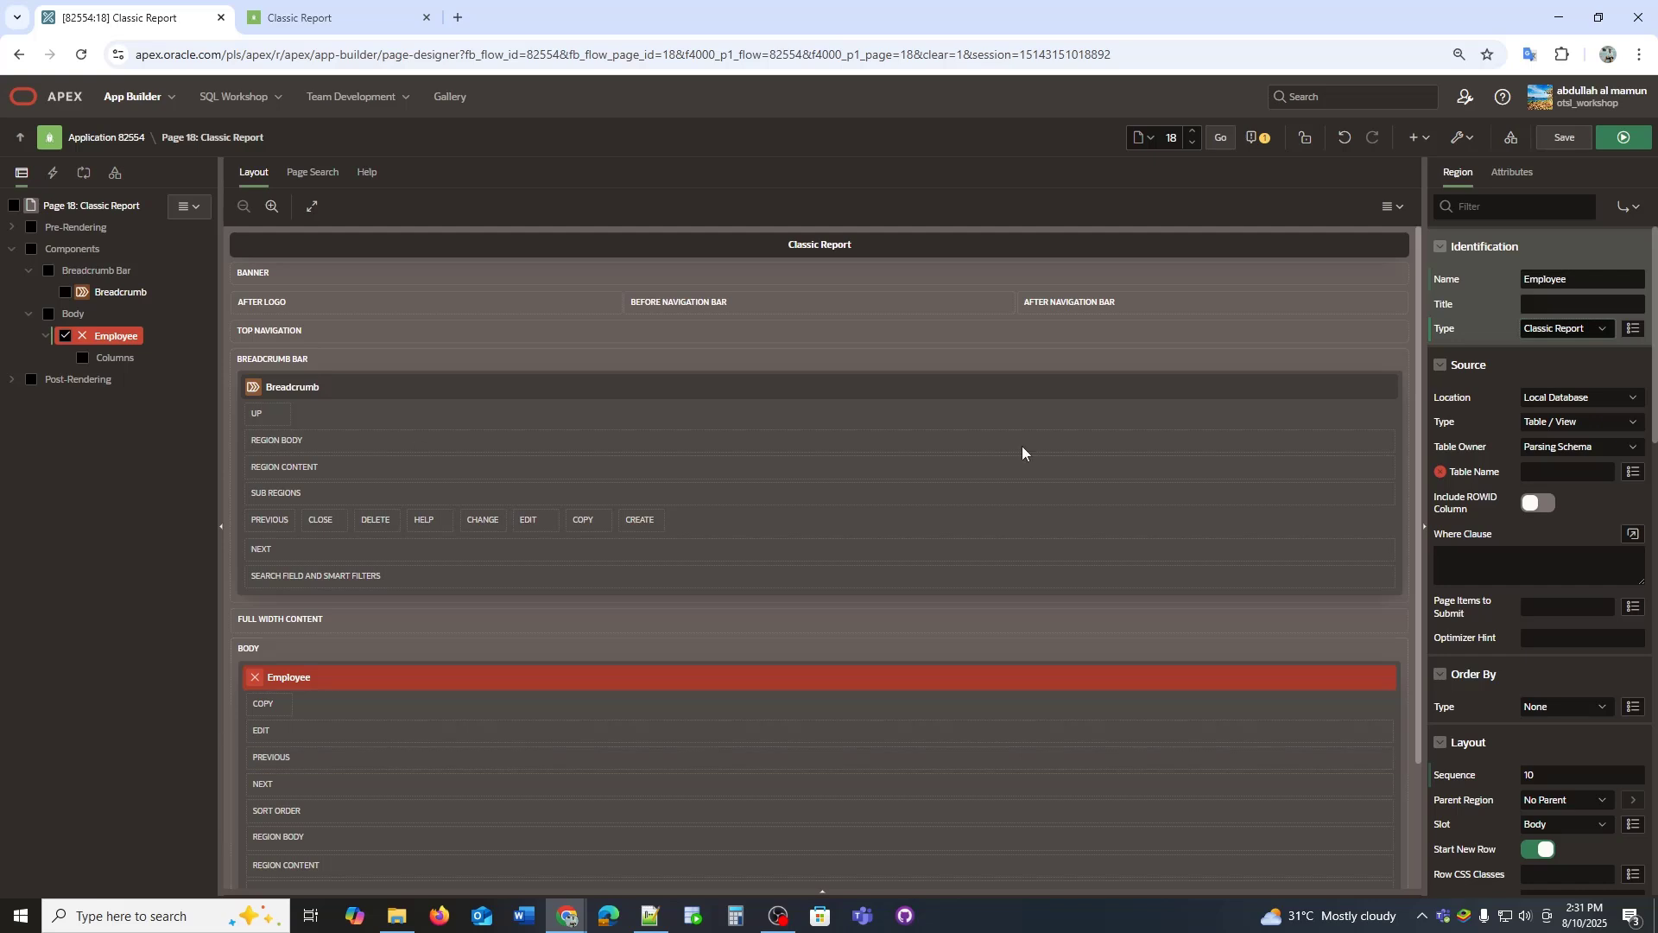
# - Base the report on the EMP table with a SQL Query source and run the page
pyautogui.click(1567, 471)
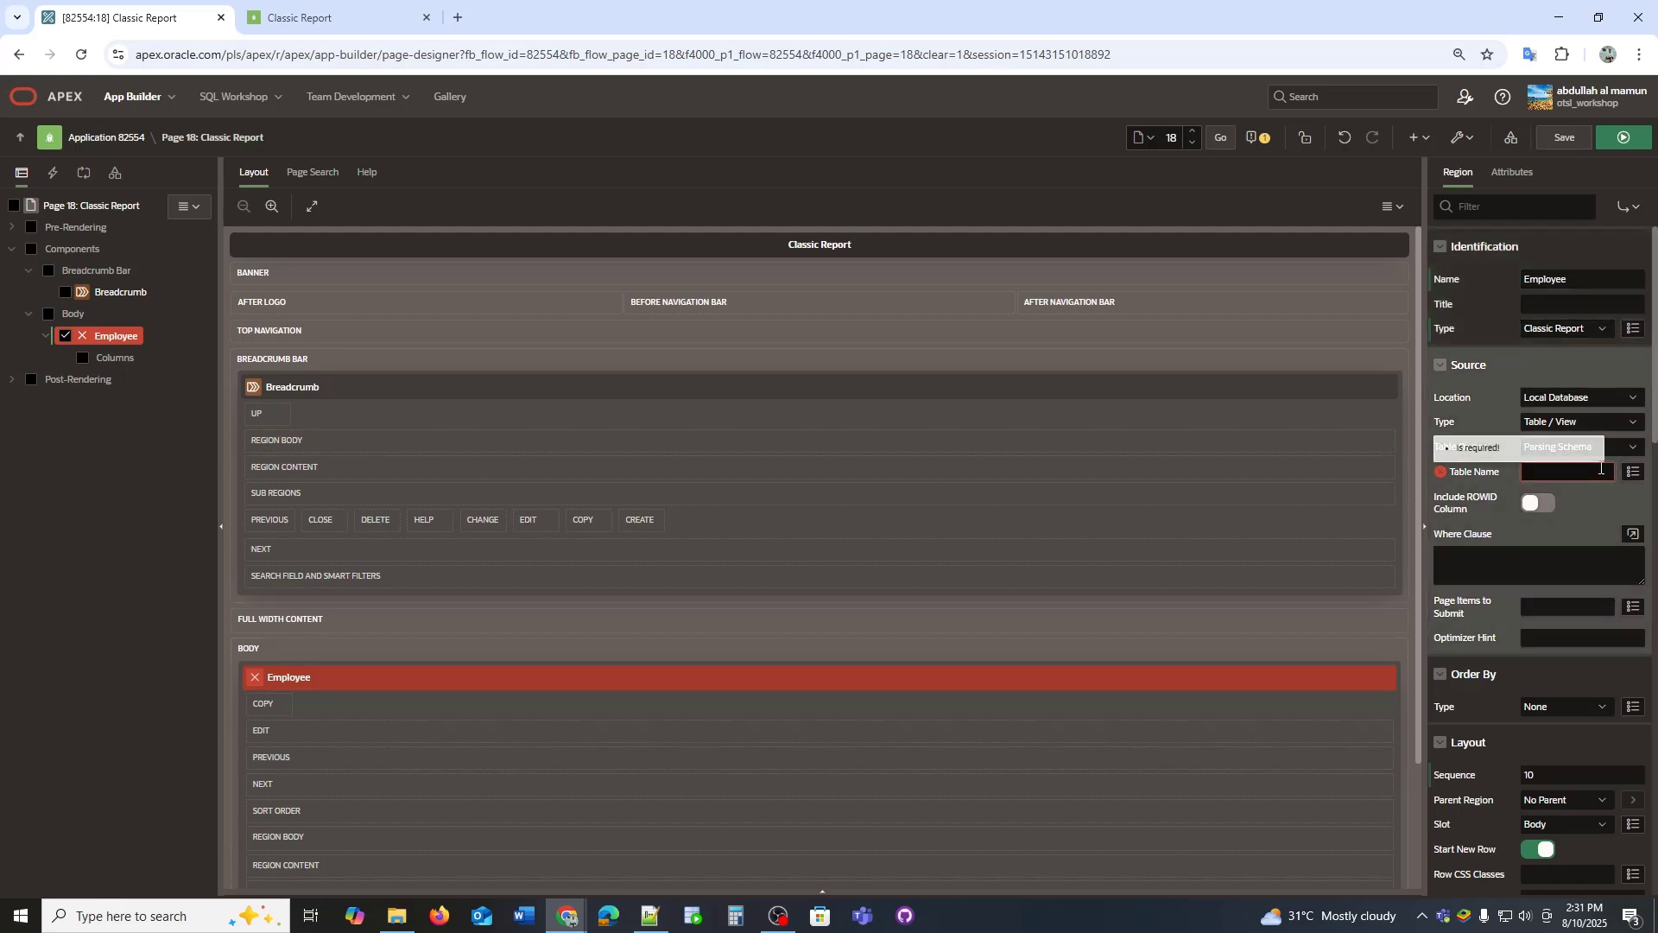
pyautogui.write('EMP')
pyautogui.click(1593, 555)
pyautogui.click(1574, 422)
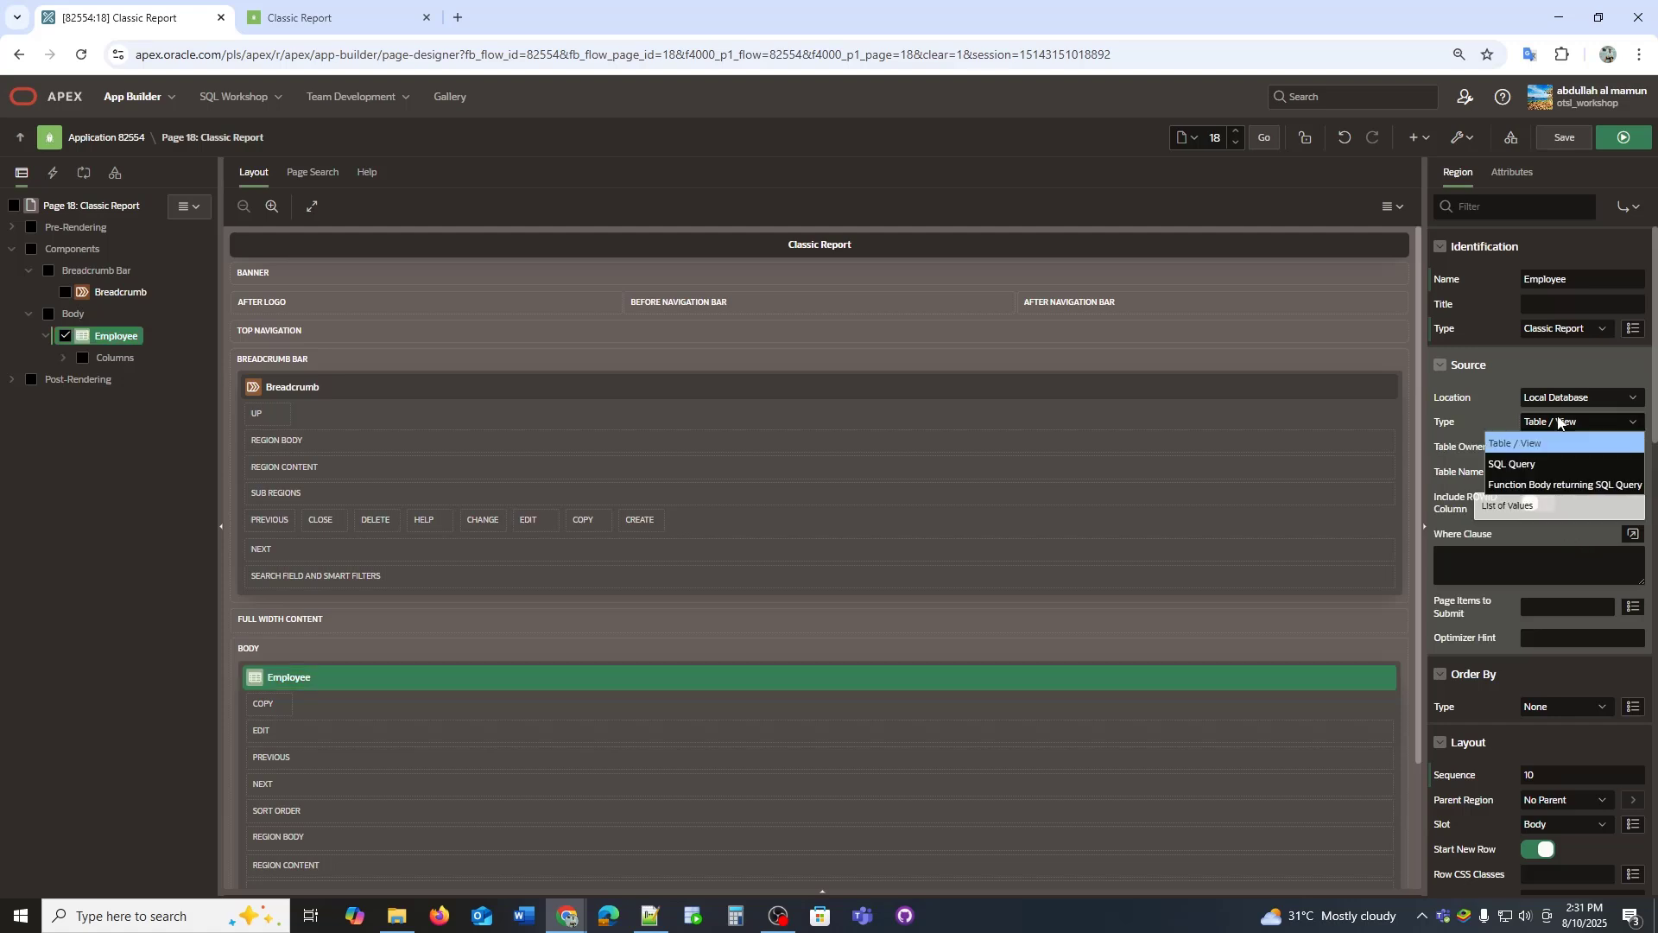
pyautogui.click(1561, 454)
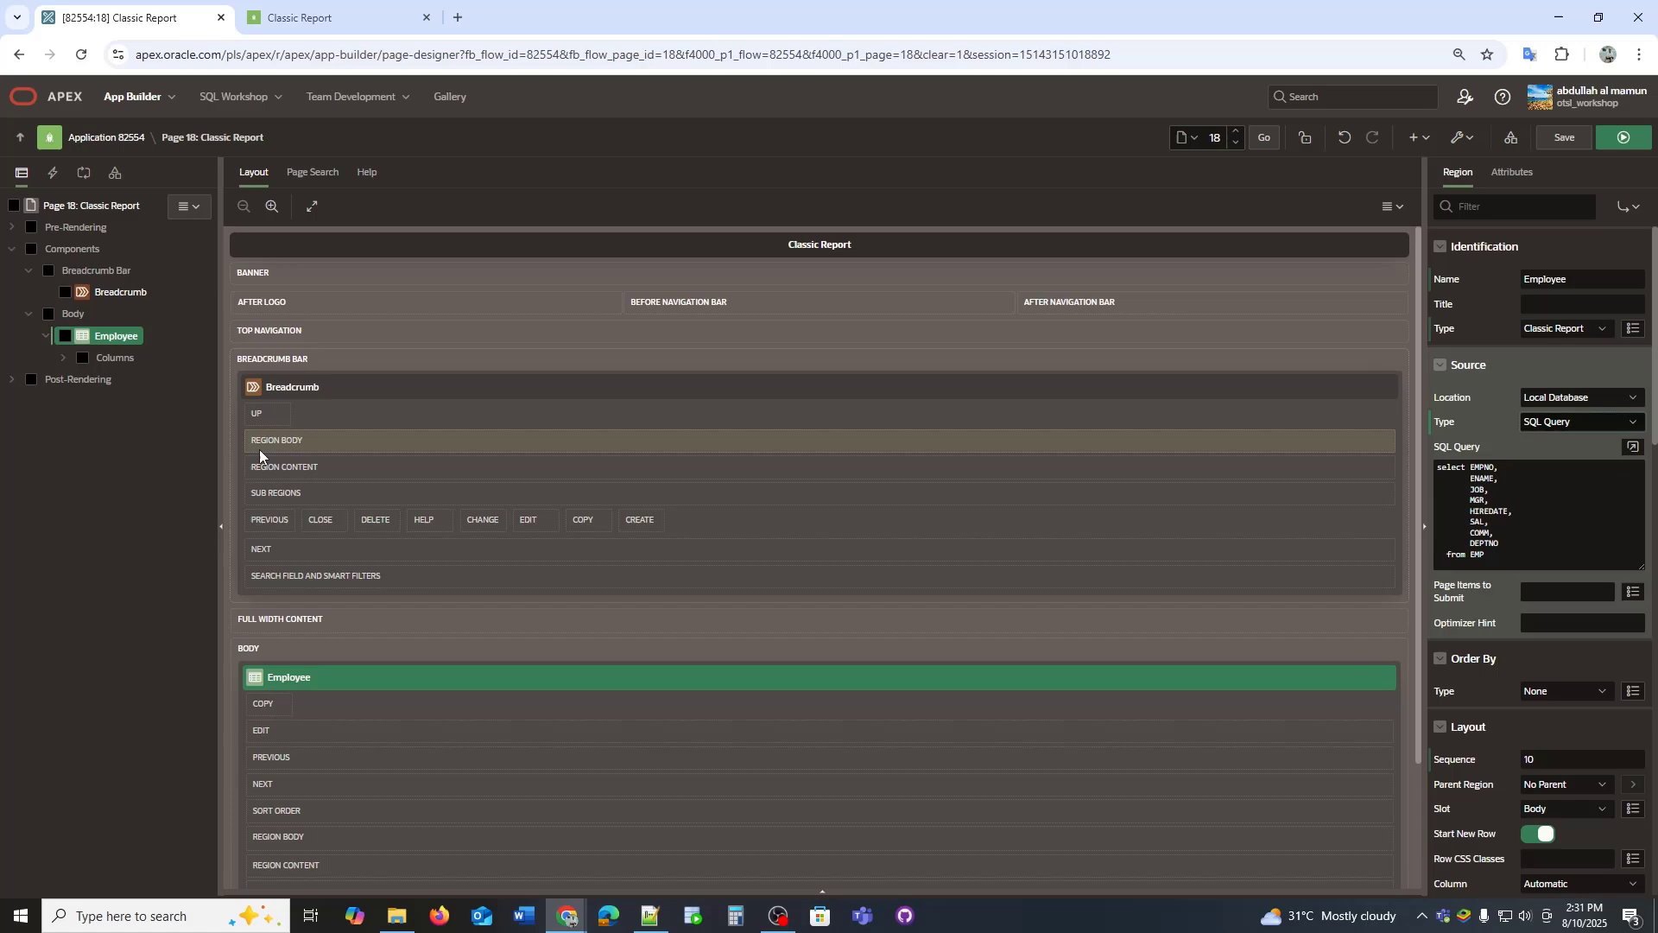
pyautogui.click(1622, 140)
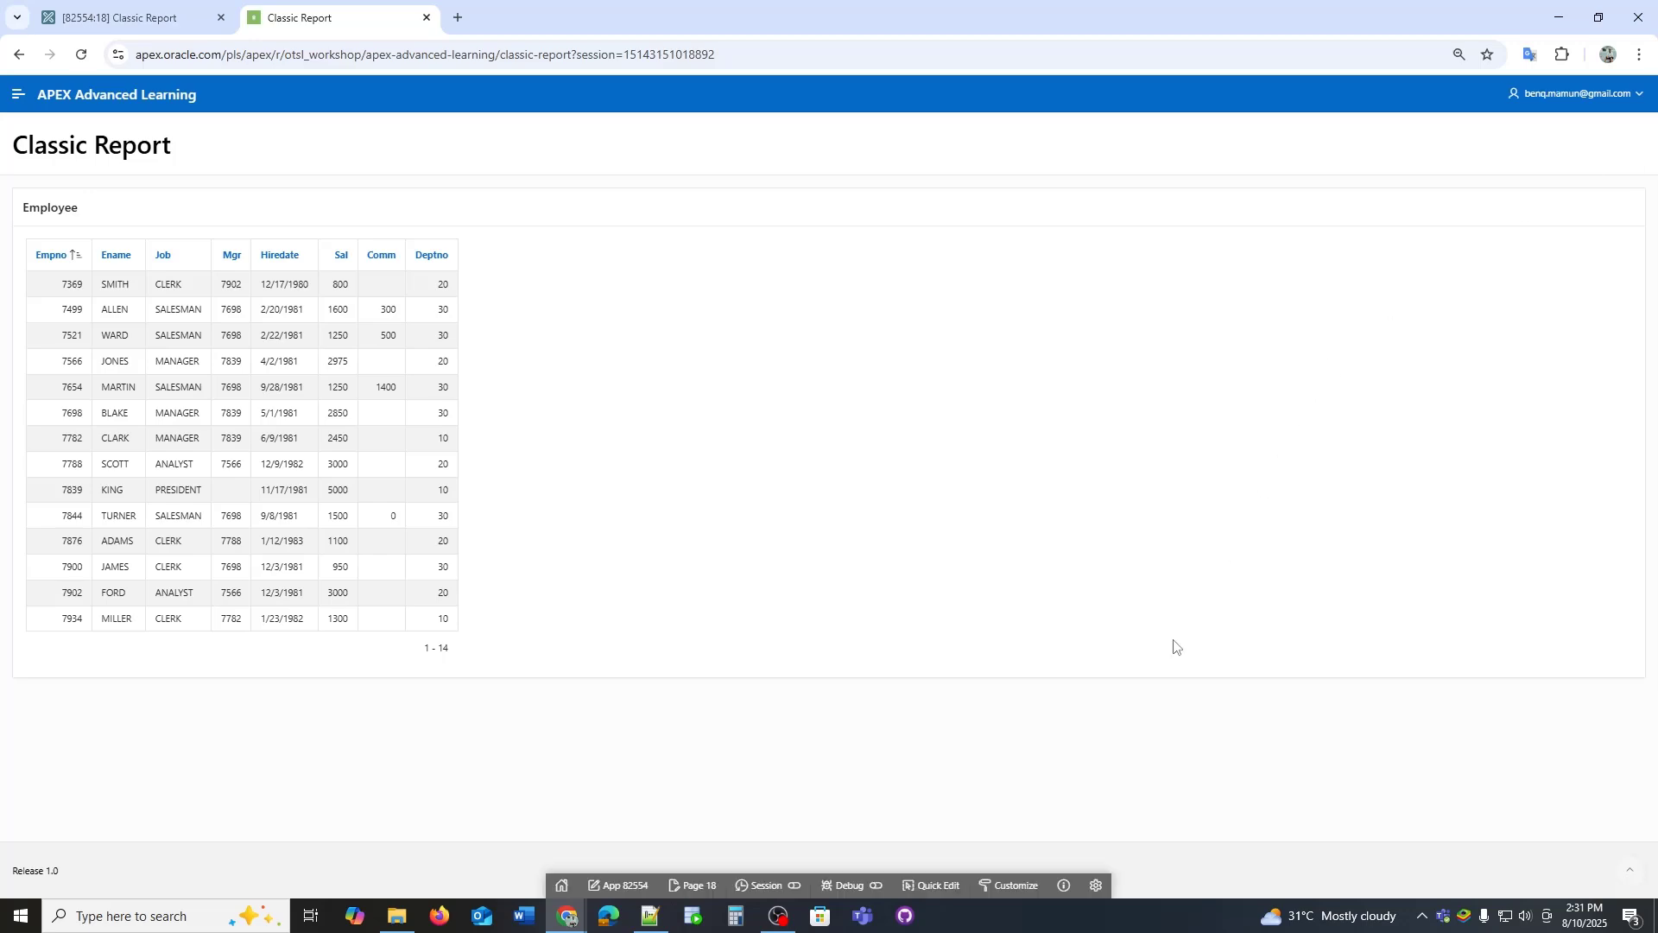
# - Turn on the Stretch Report template option for the Employee region and rerun the page
pyautogui.click(933, 885)
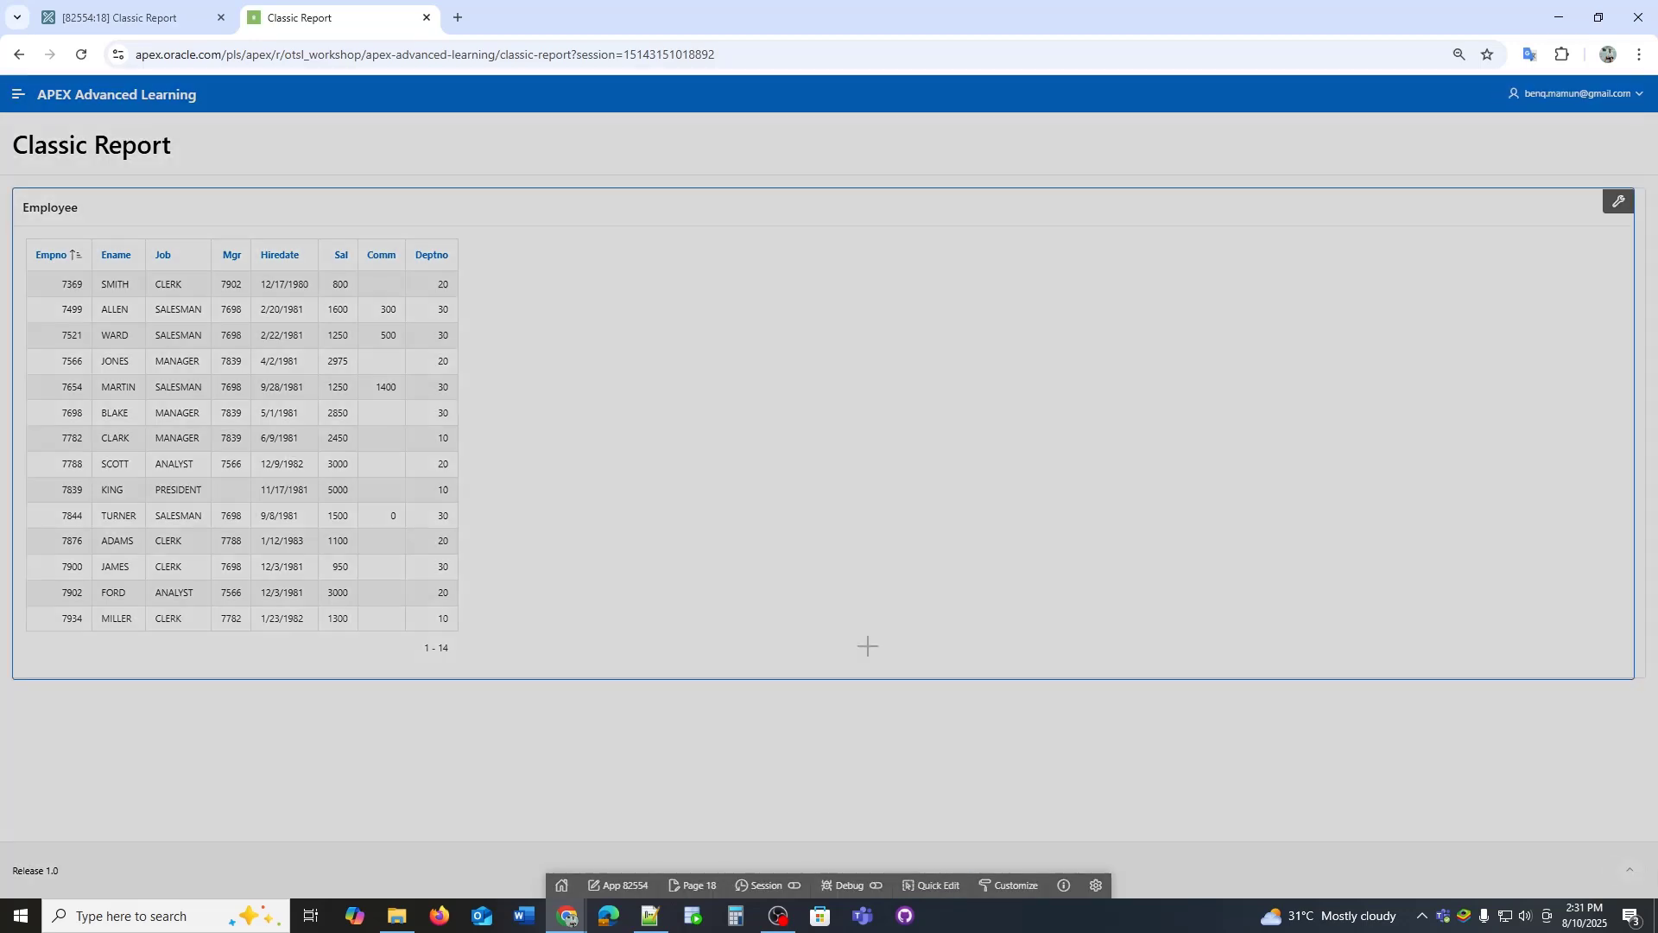
pyautogui.click(871, 649)
pyautogui.click(1512, 172)
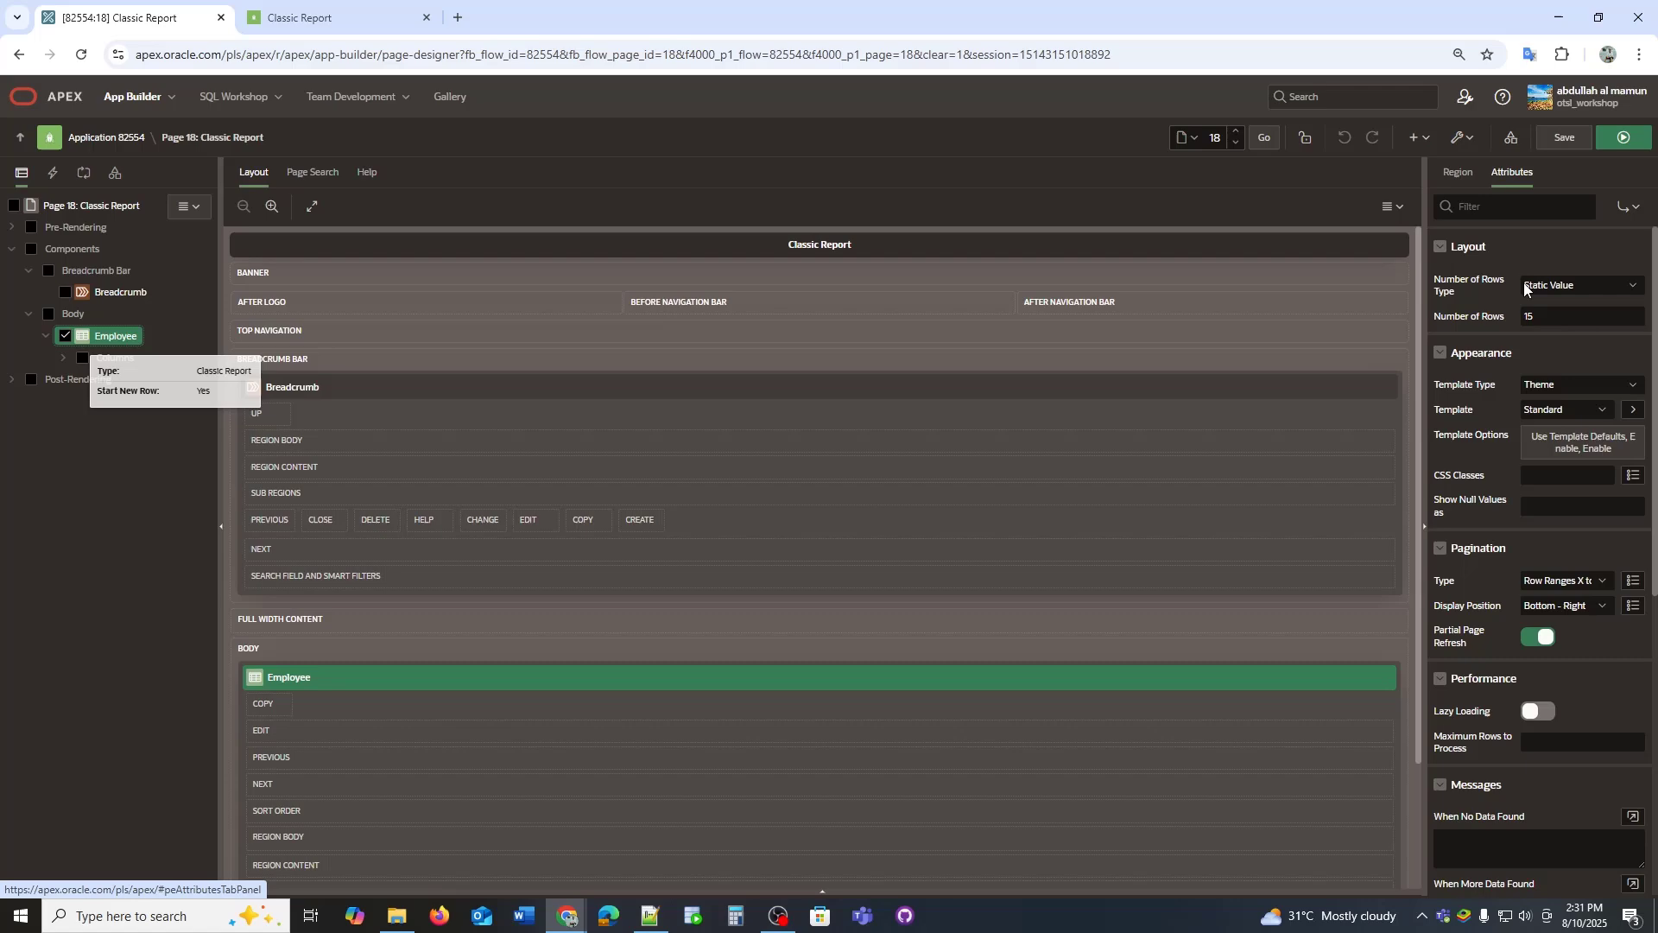
pyautogui.click(1573, 442)
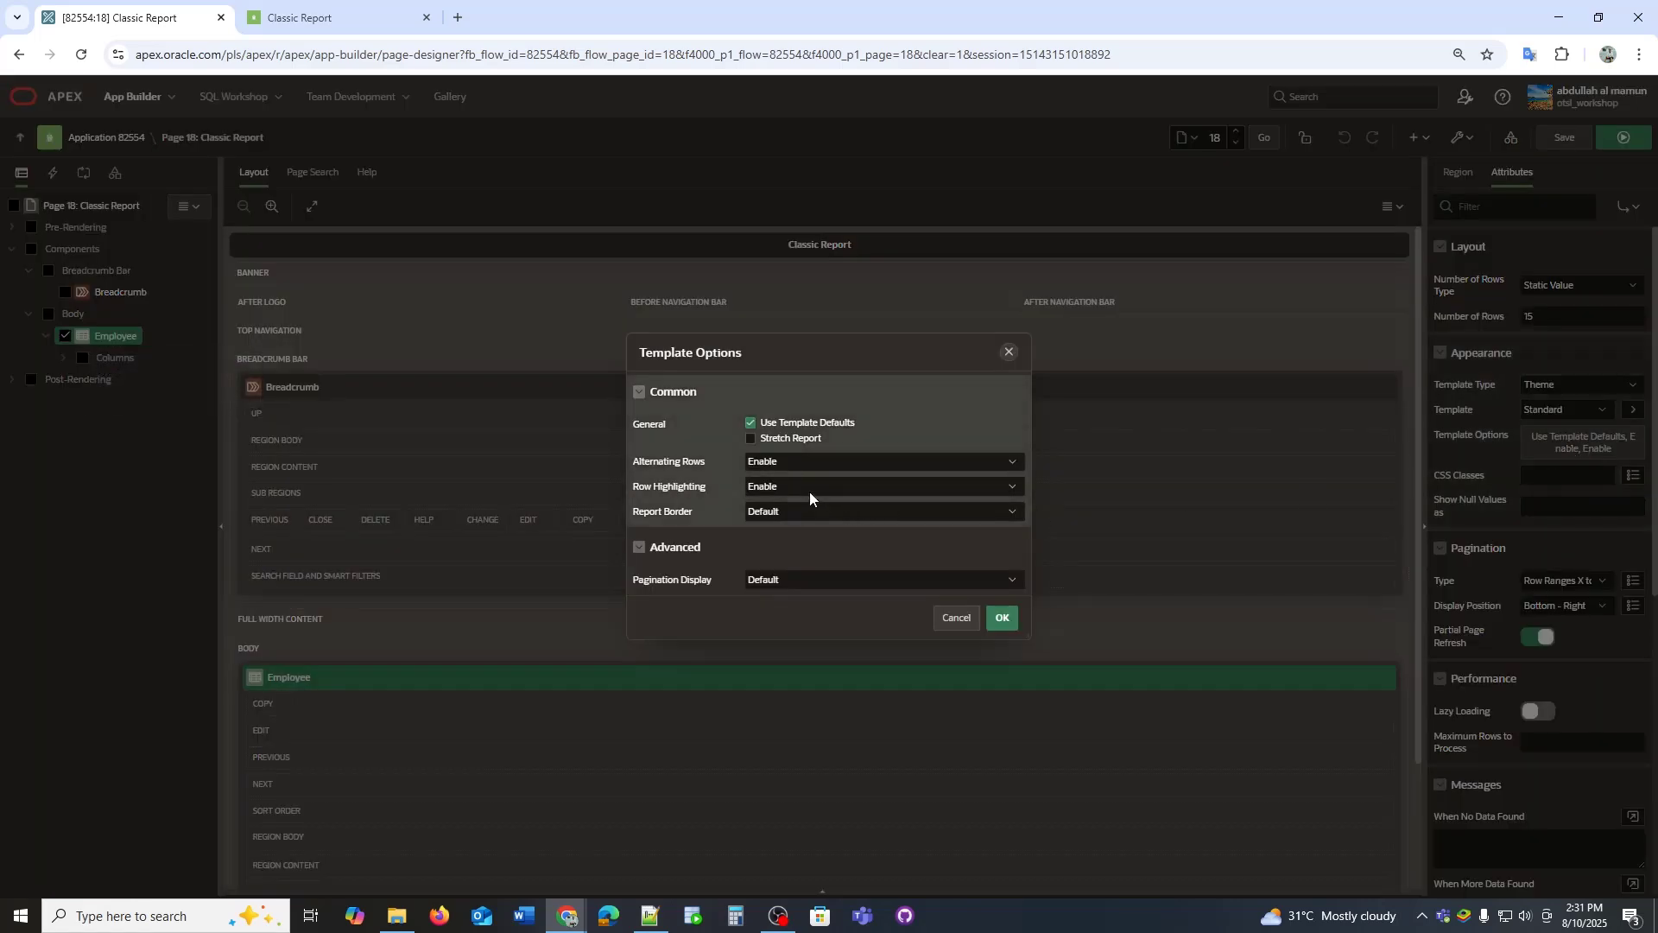
pyautogui.click(753, 437)
pyautogui.click(999, 616)
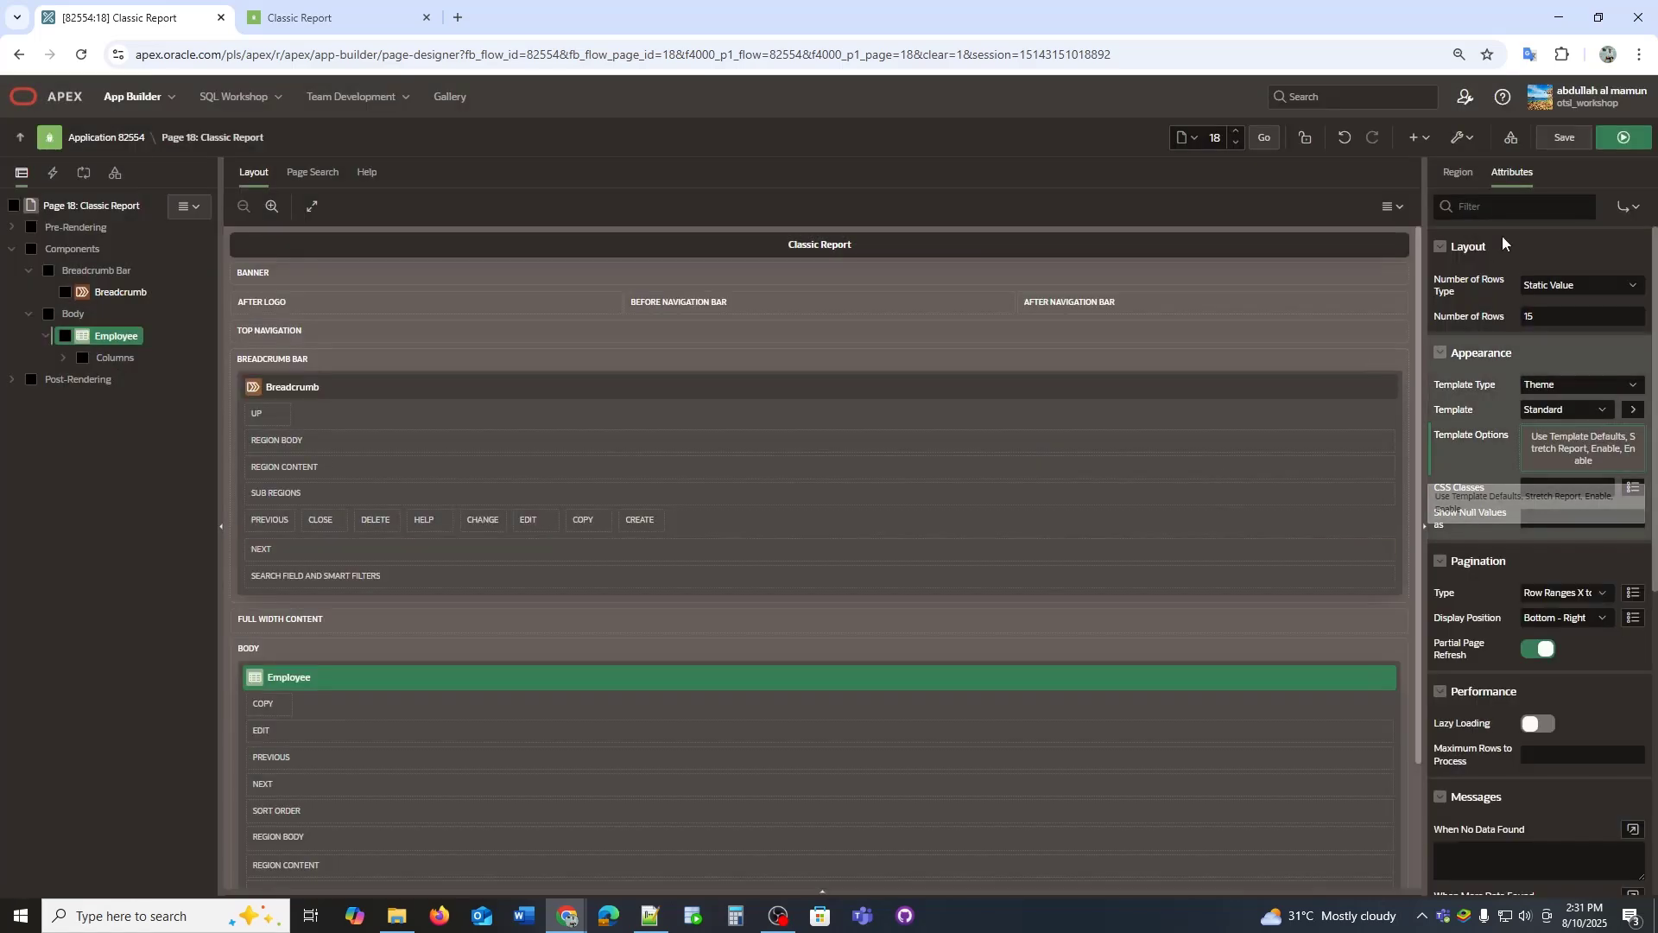
pyautogui.click(1622, 138)
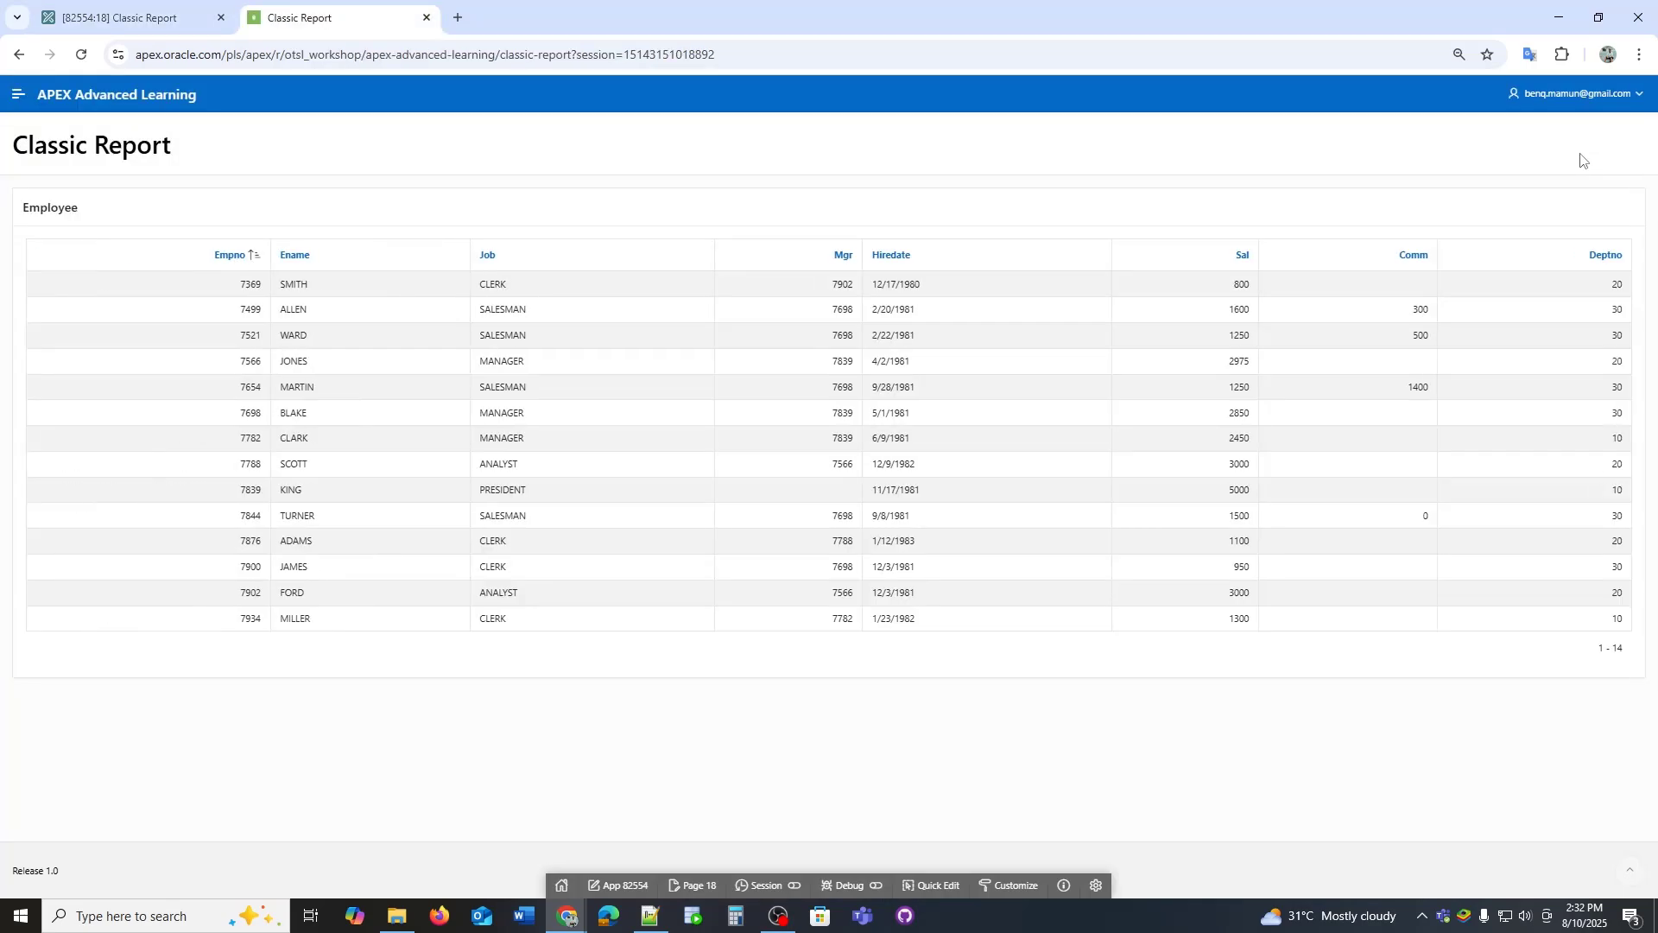
pyautogui.click(931, 885)
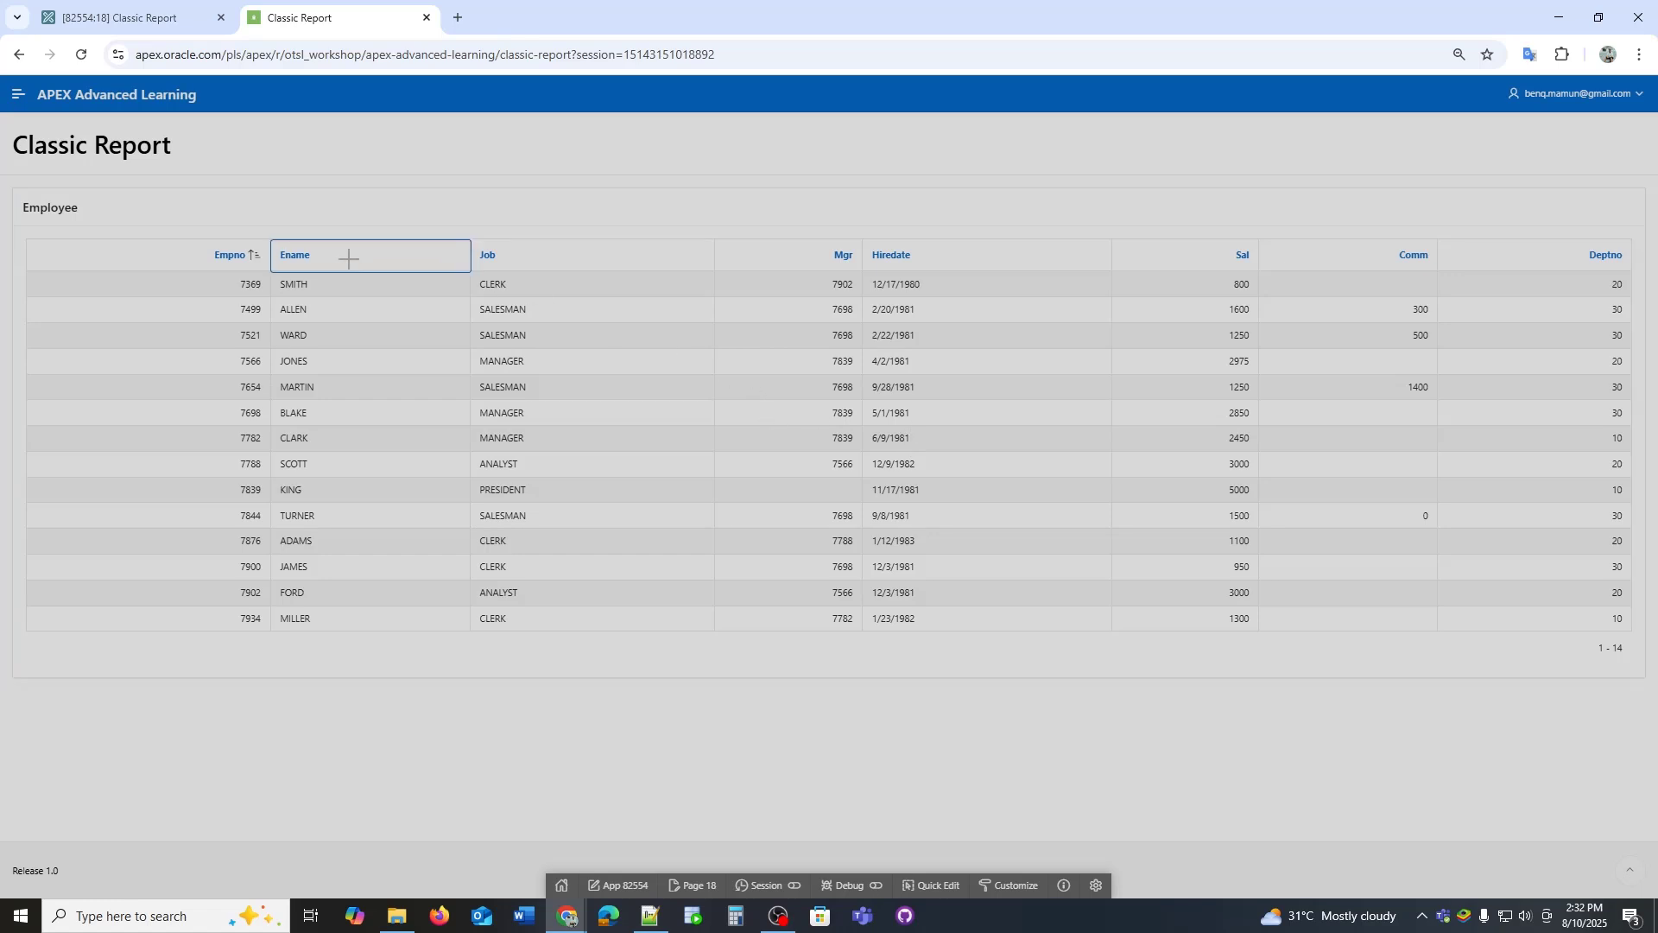
# - Wrap #JOB# in a span titled 'Employee: #ENAME#' in the Job column's HTML Expression
pyautogui.click(509, 261)
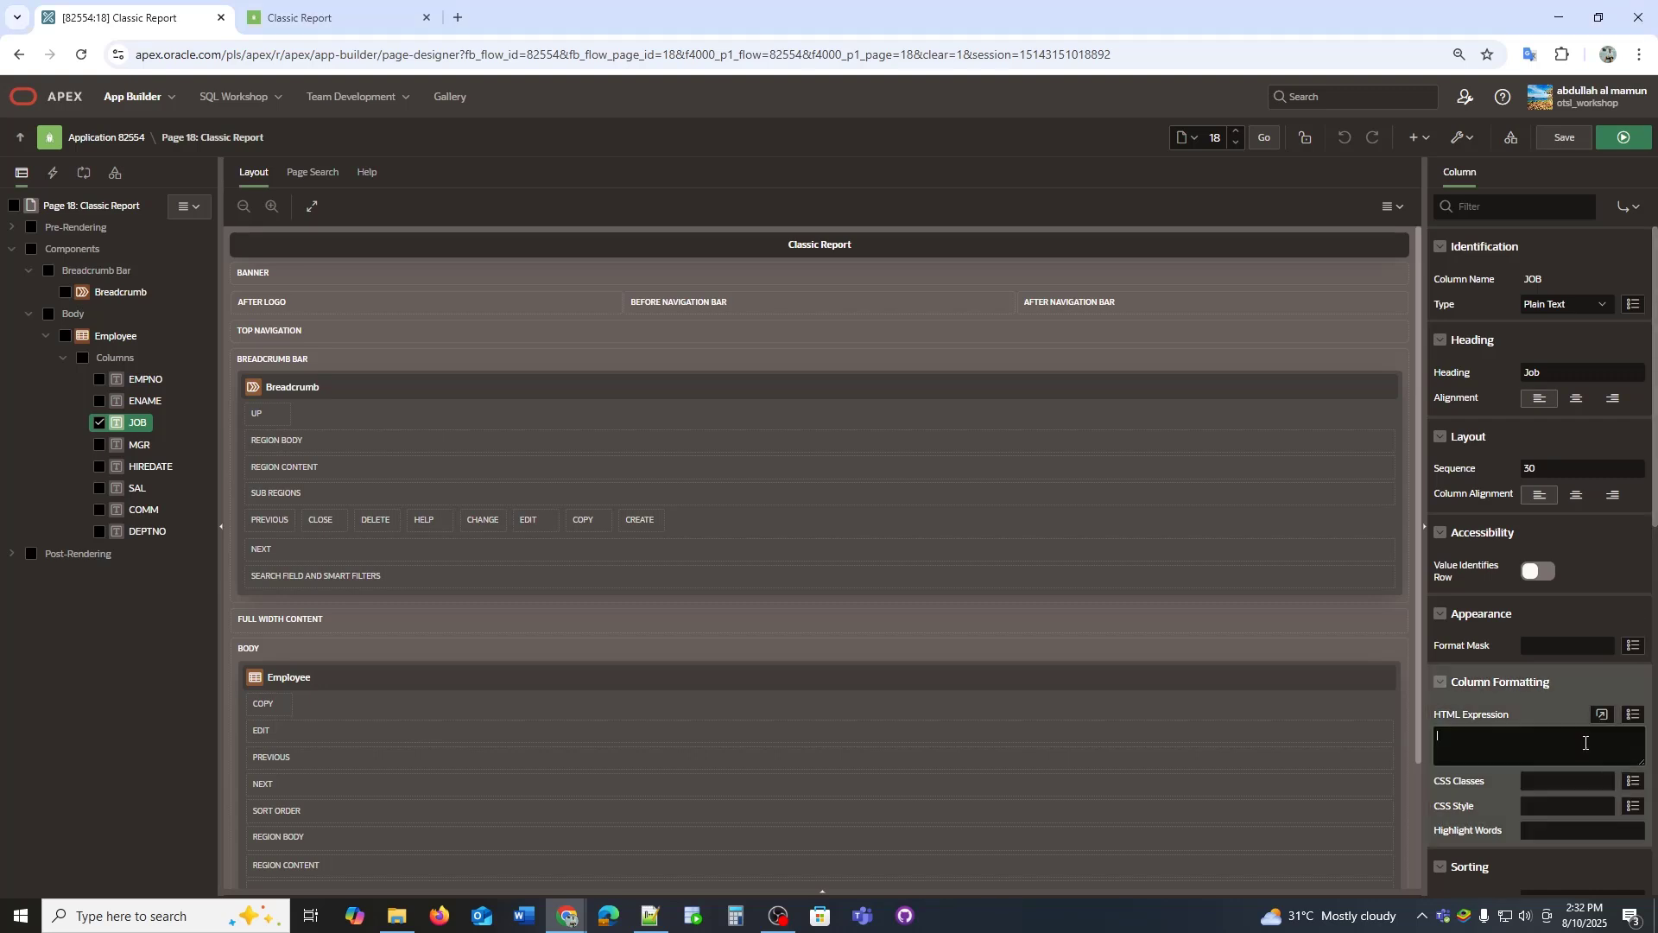
pyautogui.click(1602, 714)
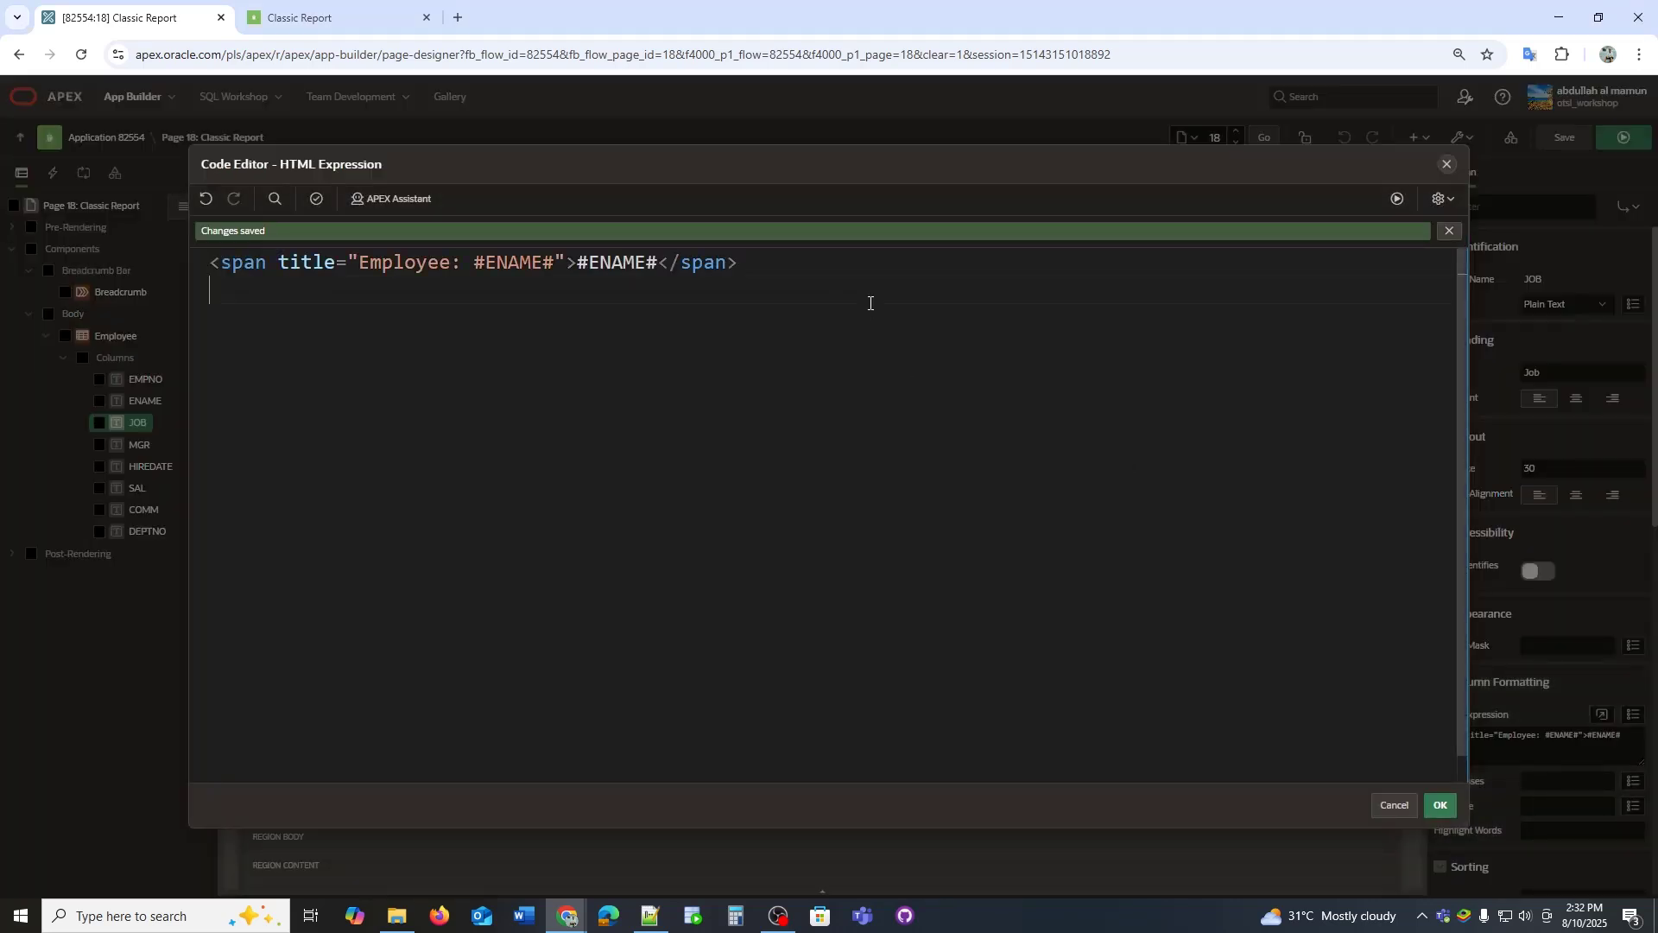
pyautogui.doubleClick(614, 264)
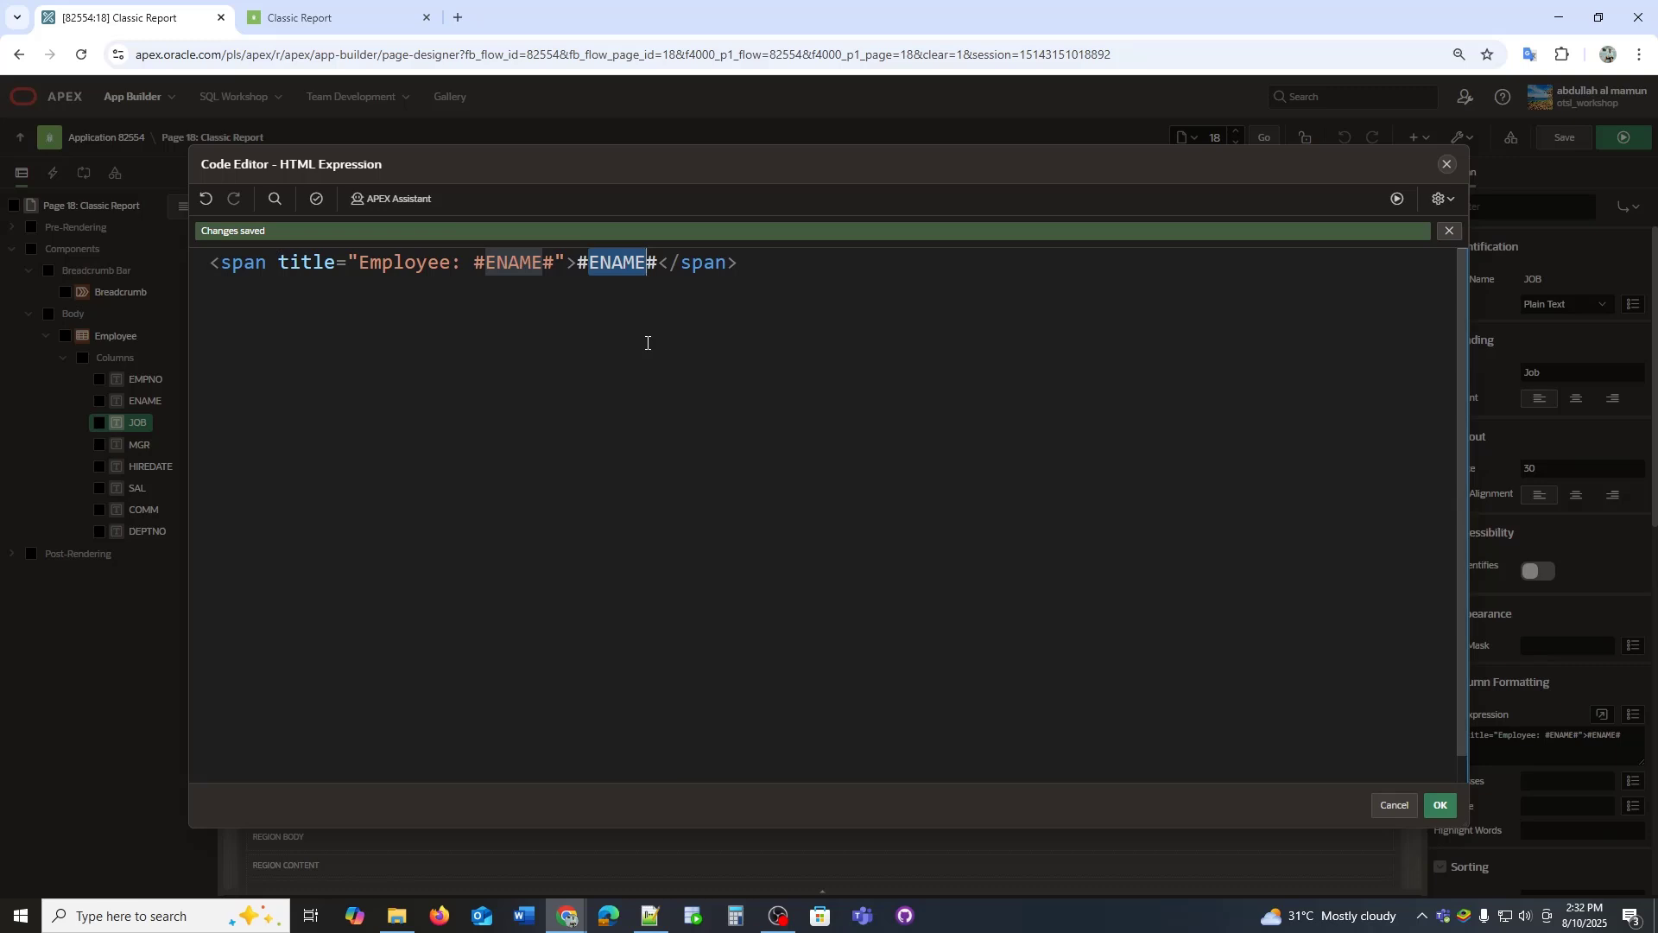
pyautogui.write('JOB')
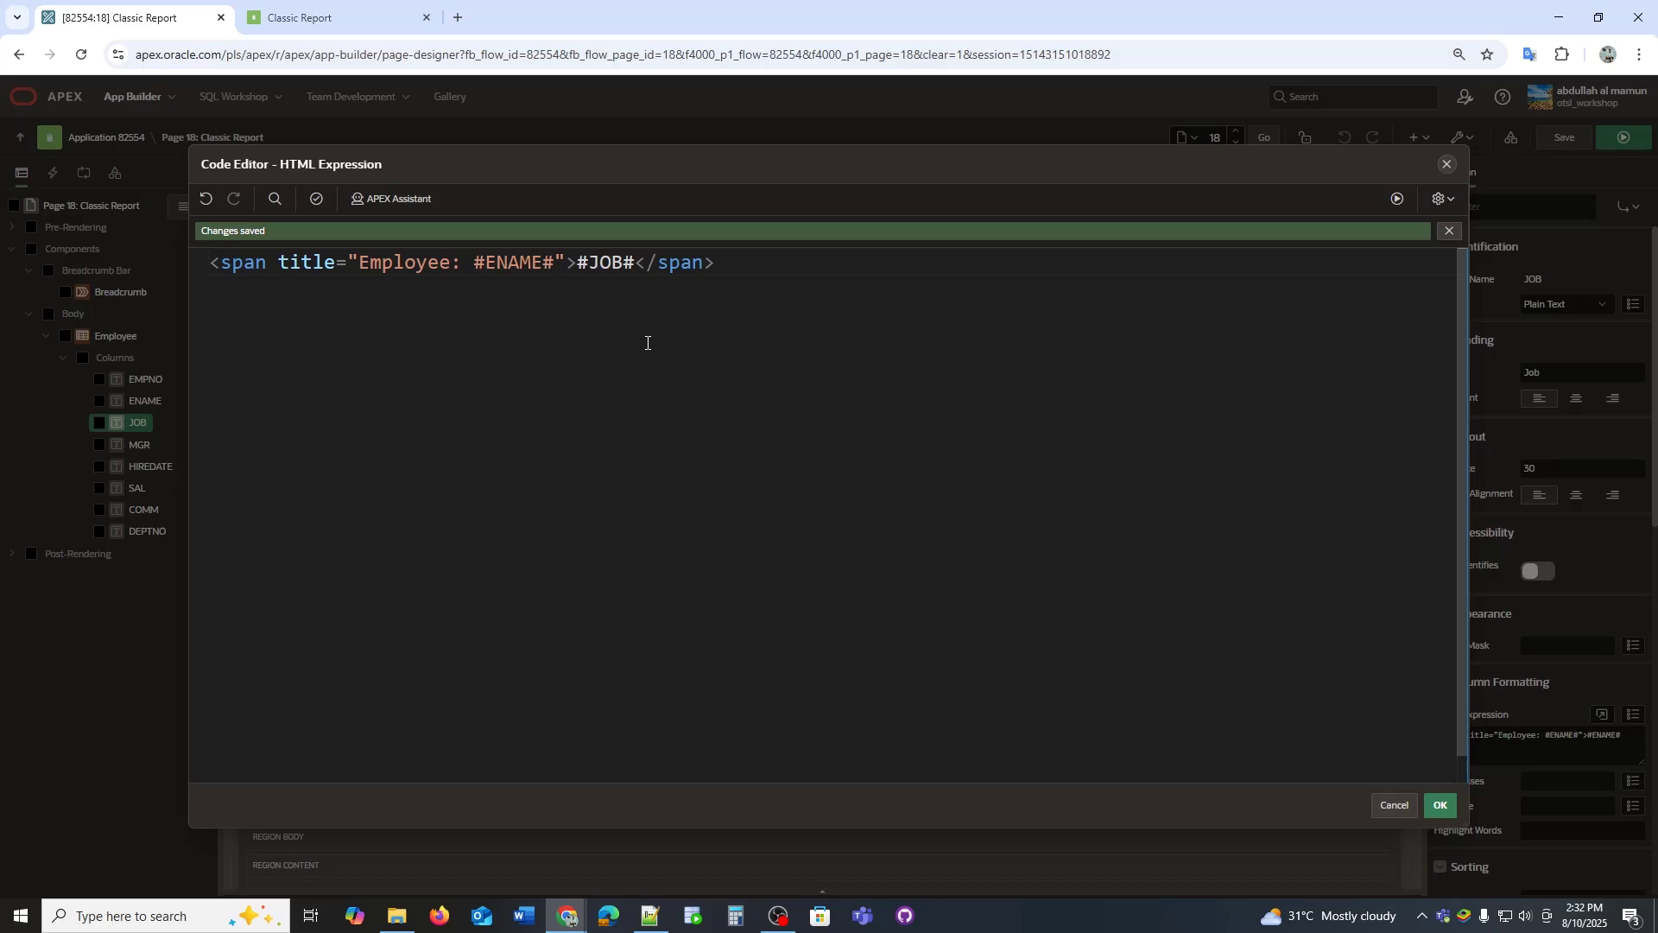
pyautogui.click(1397, 197)
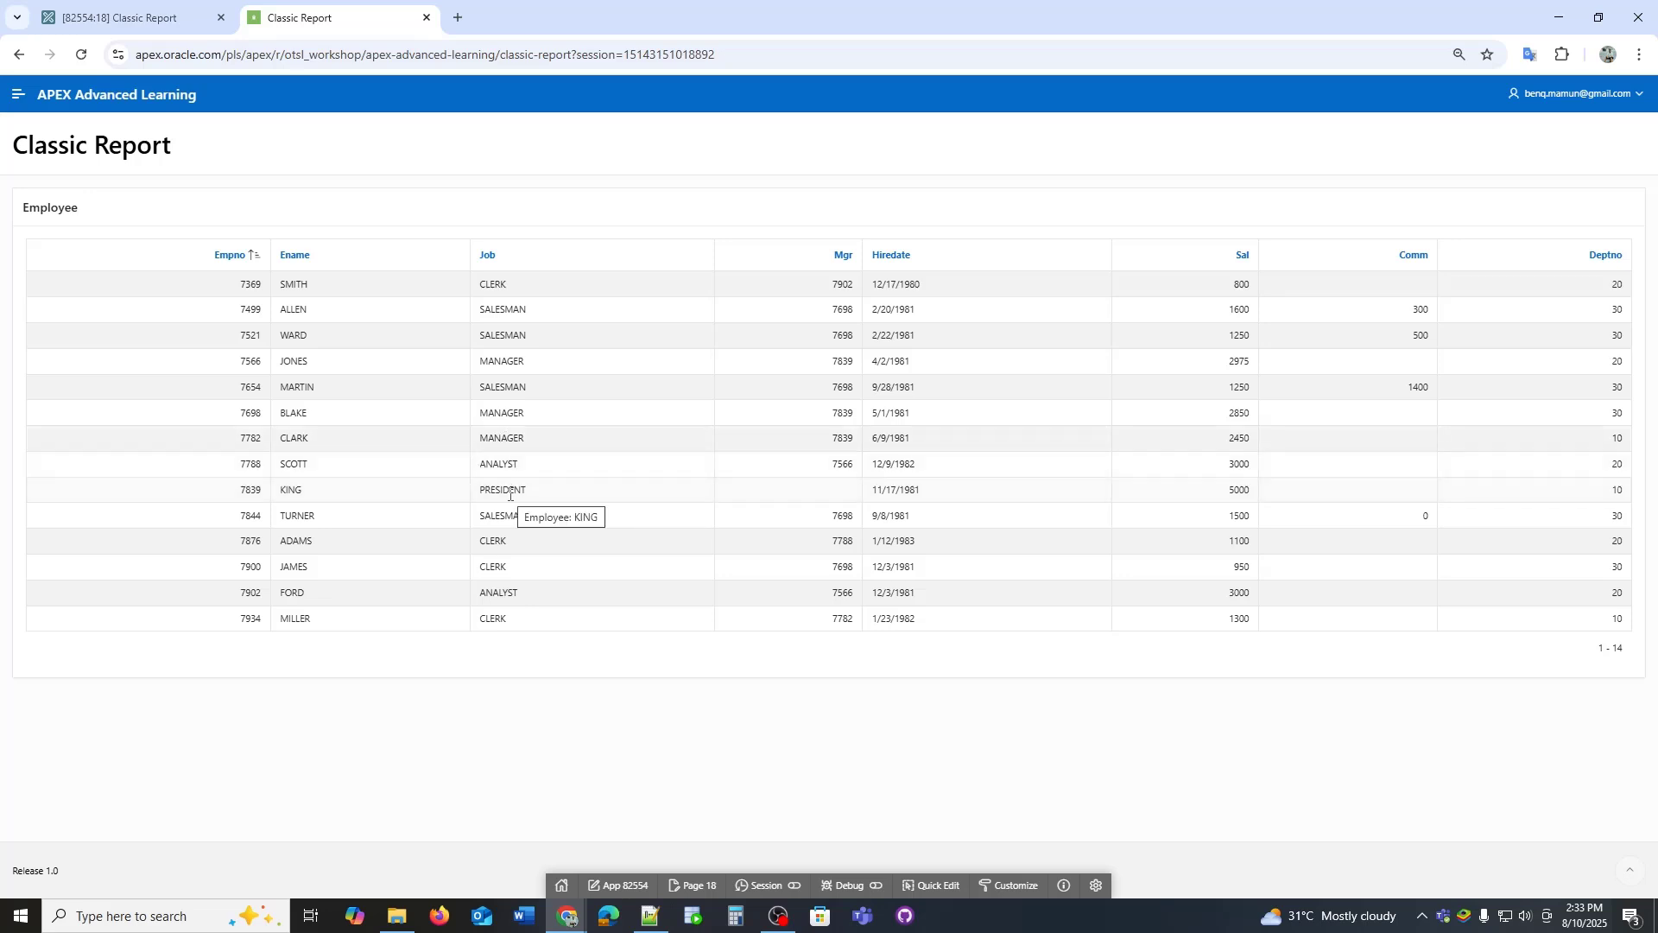
# - Paste the custom-tip tooltip CSS into the page's inline CSS and validate it
pyautogui.click(131, 17)
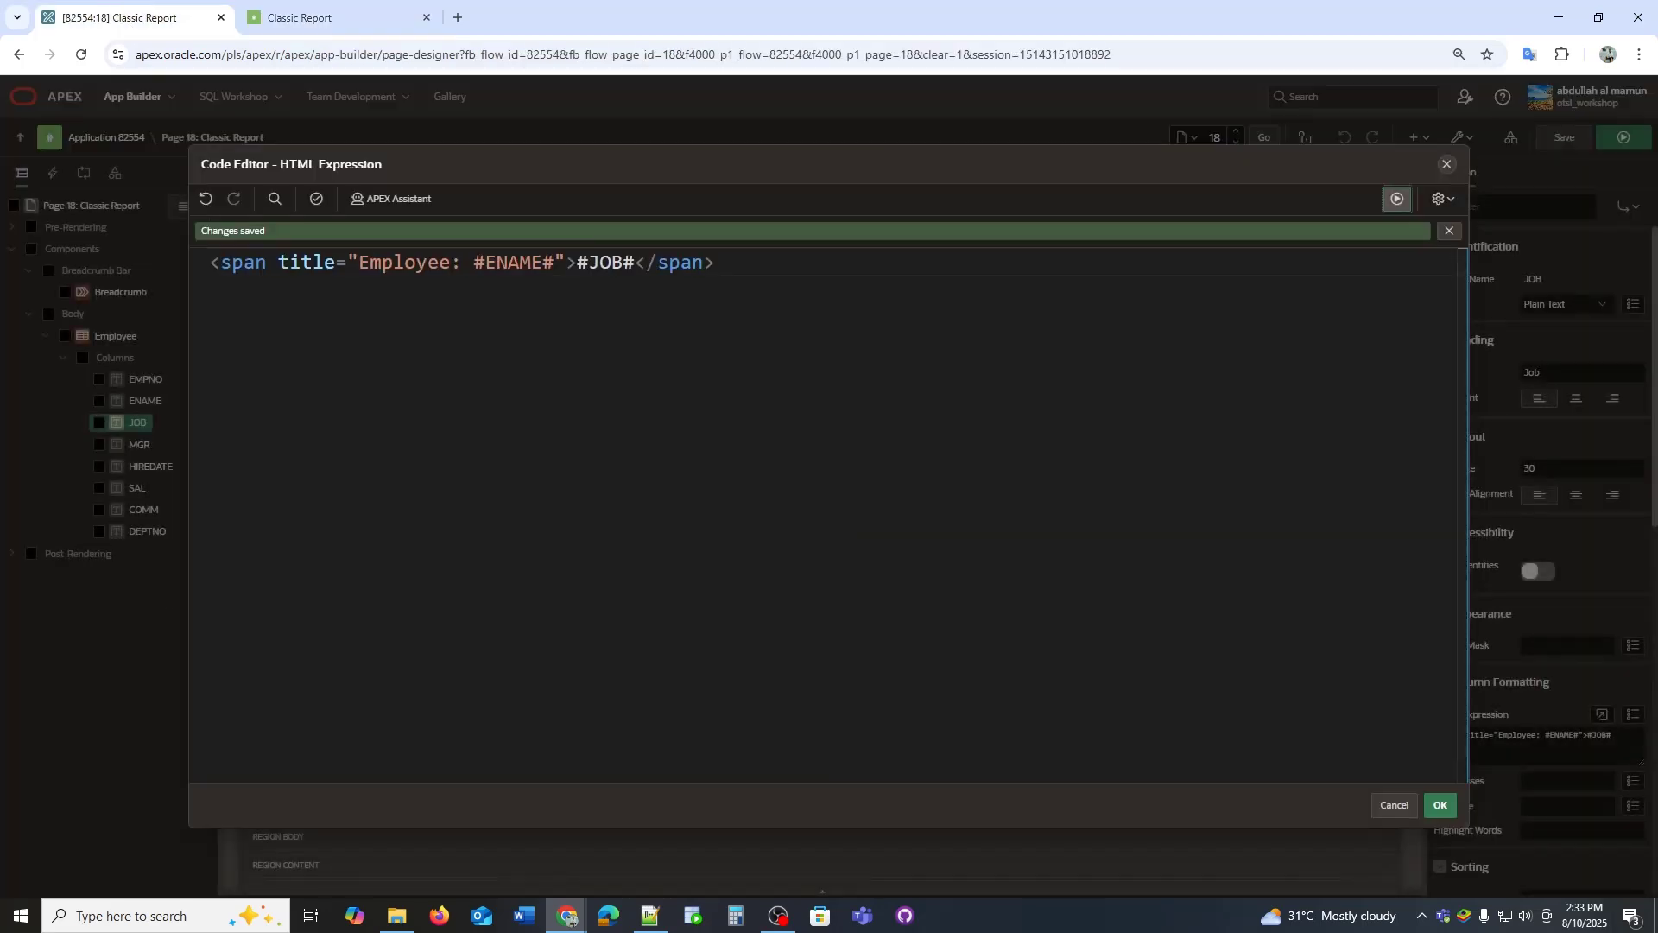
pyautogui.click(1440, 805)
pyautogui.scroll(-10, 1542, 518)
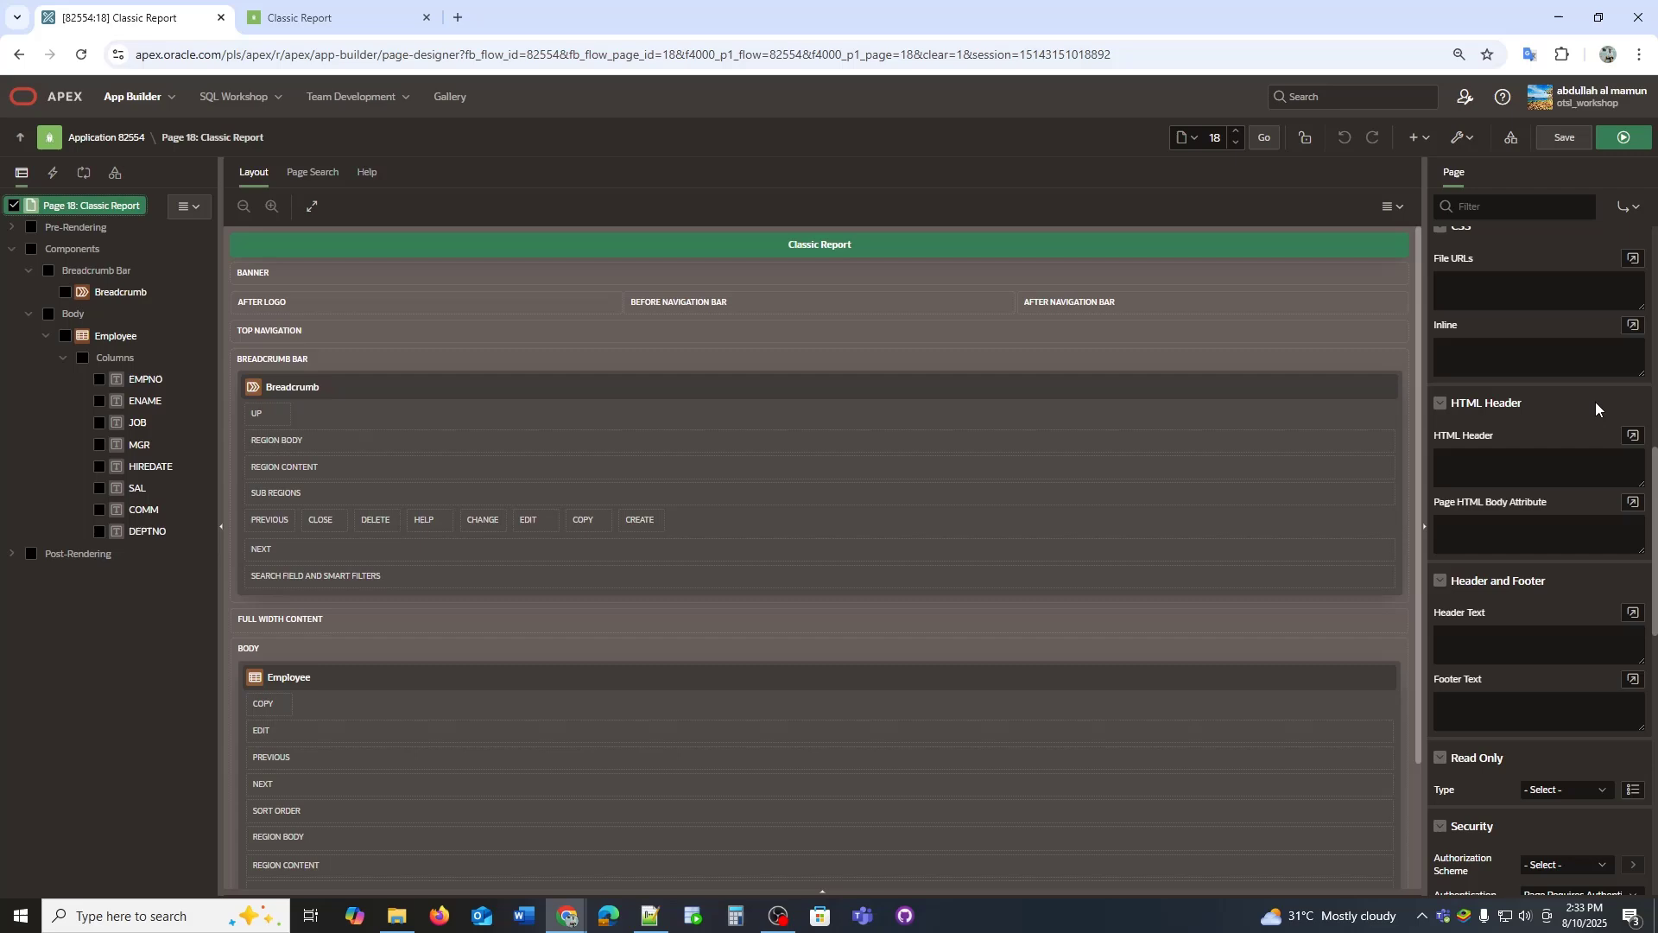
pyautogui.click(1632, 325)
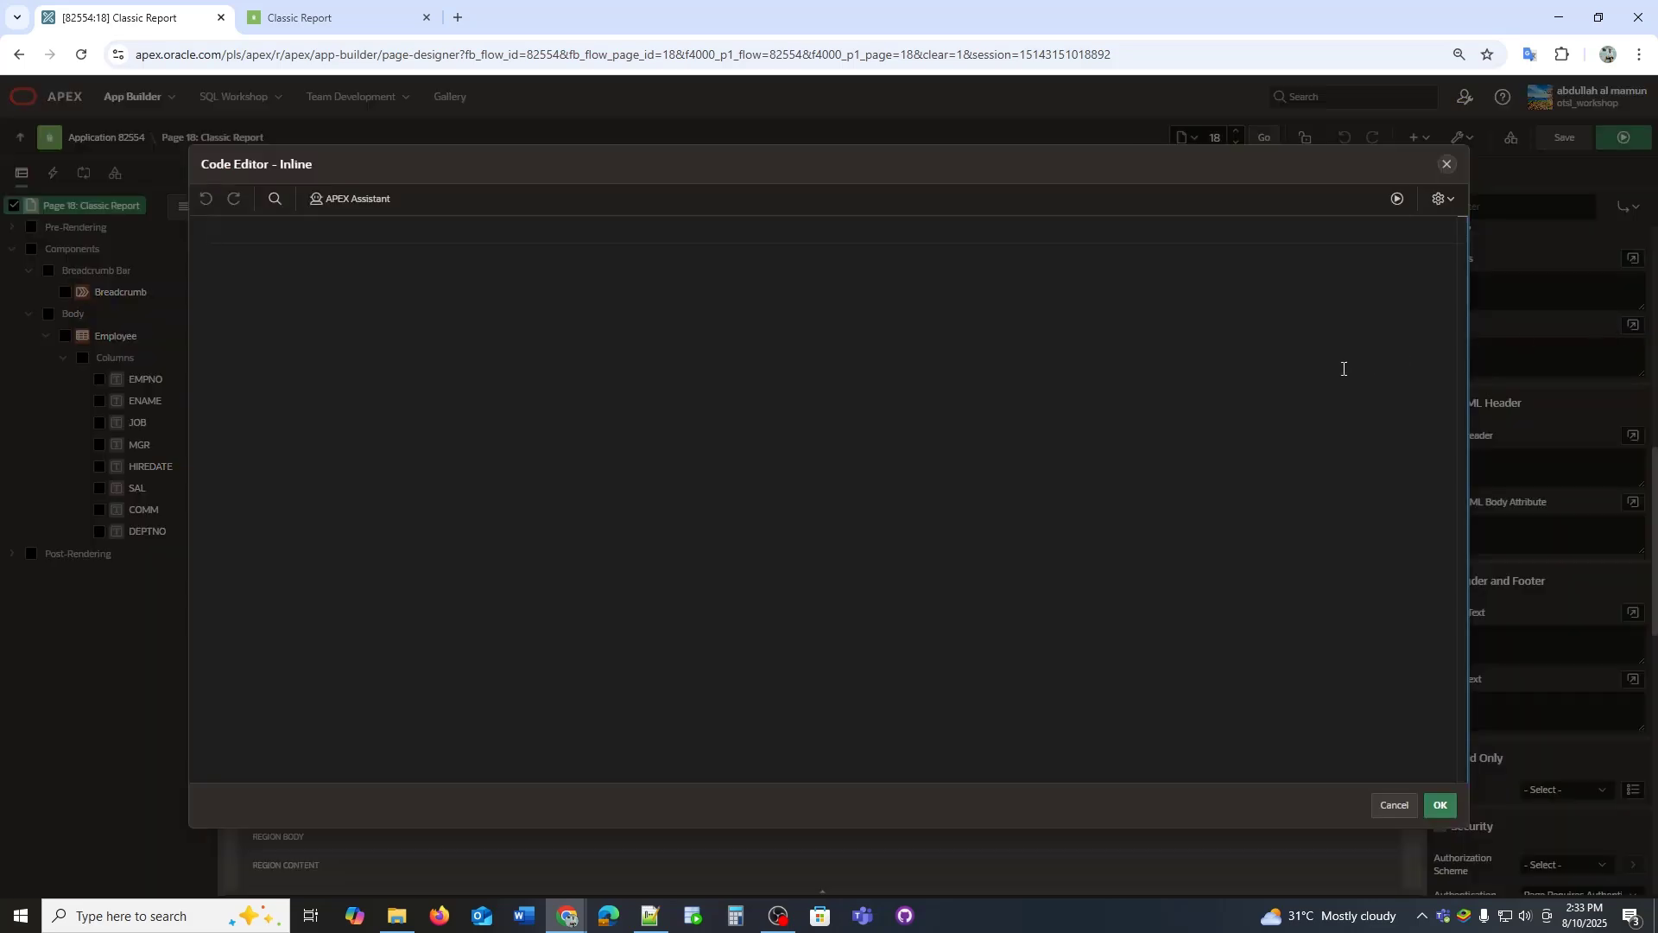
pyautogui.hotkey('ctrl', 'v')
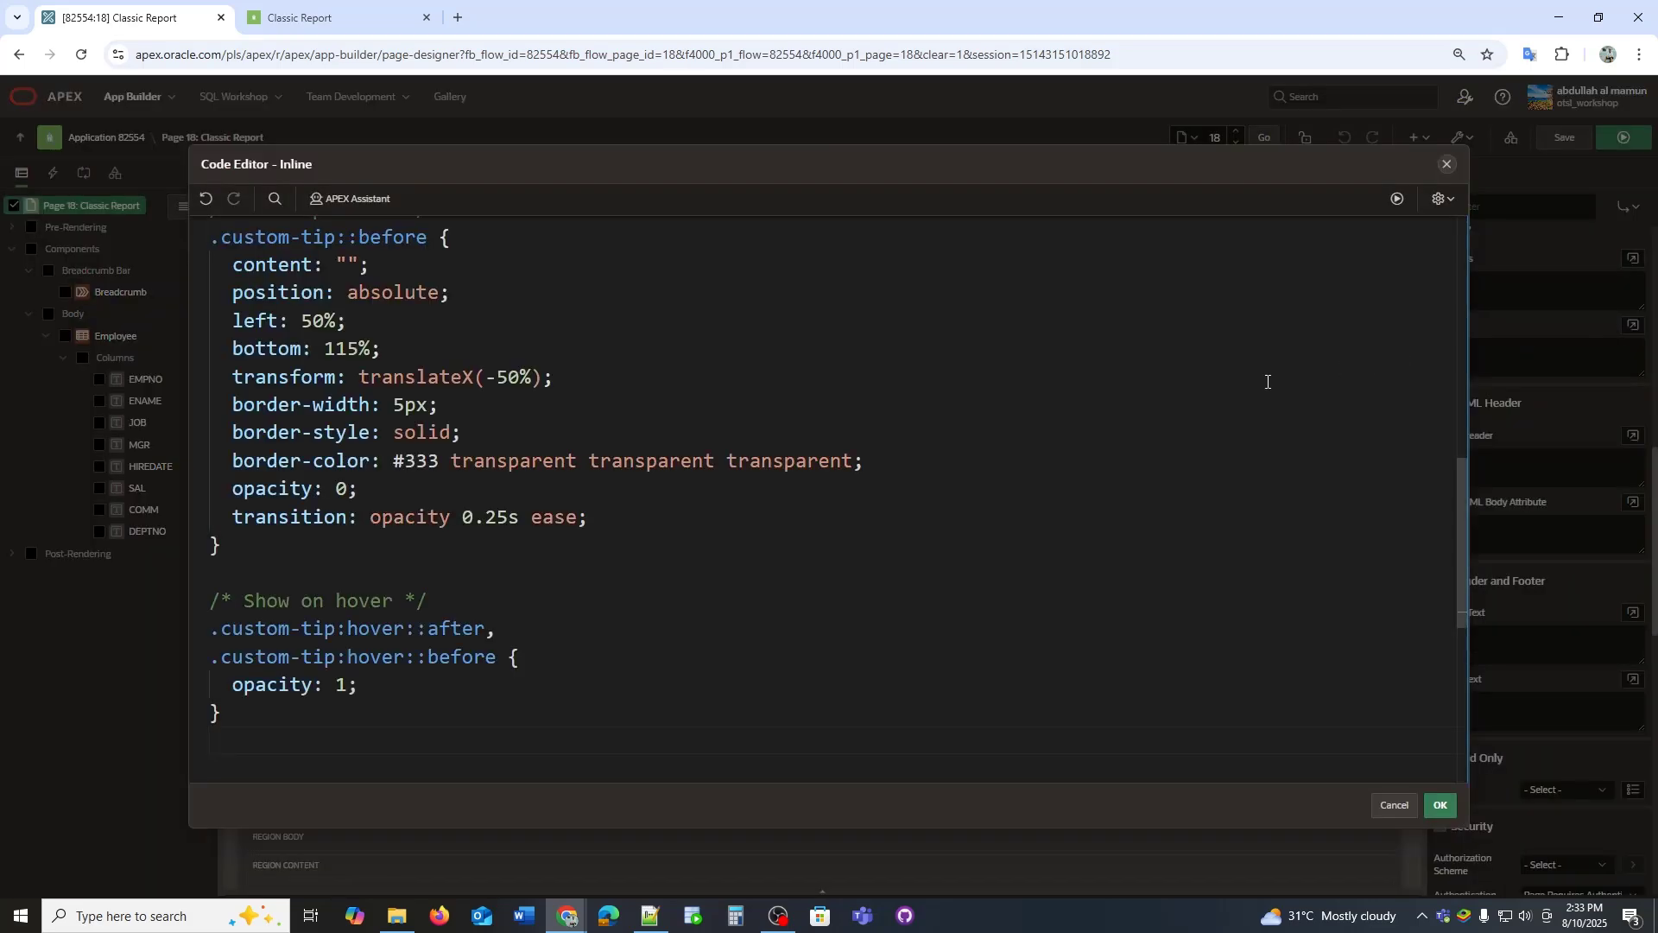
pyautogui.scroll(4, 1269, 381)
pyautogui.scroll(4, 1268, 381)
pyautogui.scroll(4, 1269, 381)
pyautogui.scroll(2, 1268, 381)
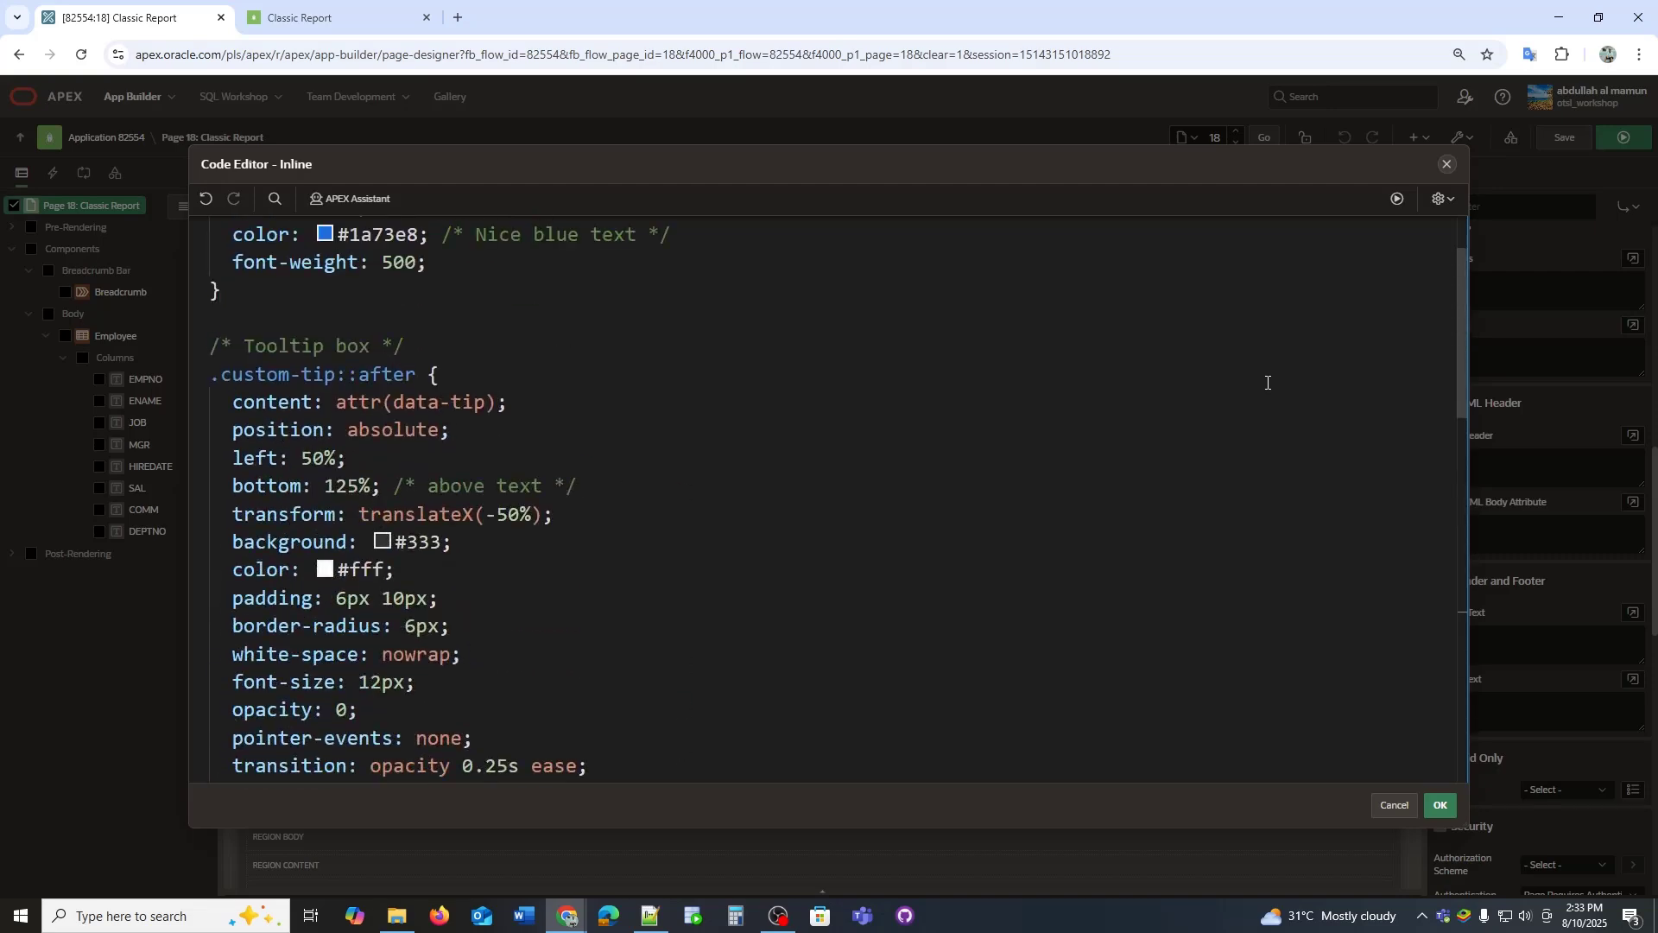
pyautogui.scroll(2, 1267, 382)
pyautogui.keyDown('ctrl'); pyautogui.scroll(-1, 1268, 382); pyautogui.keyUp('ctrl')
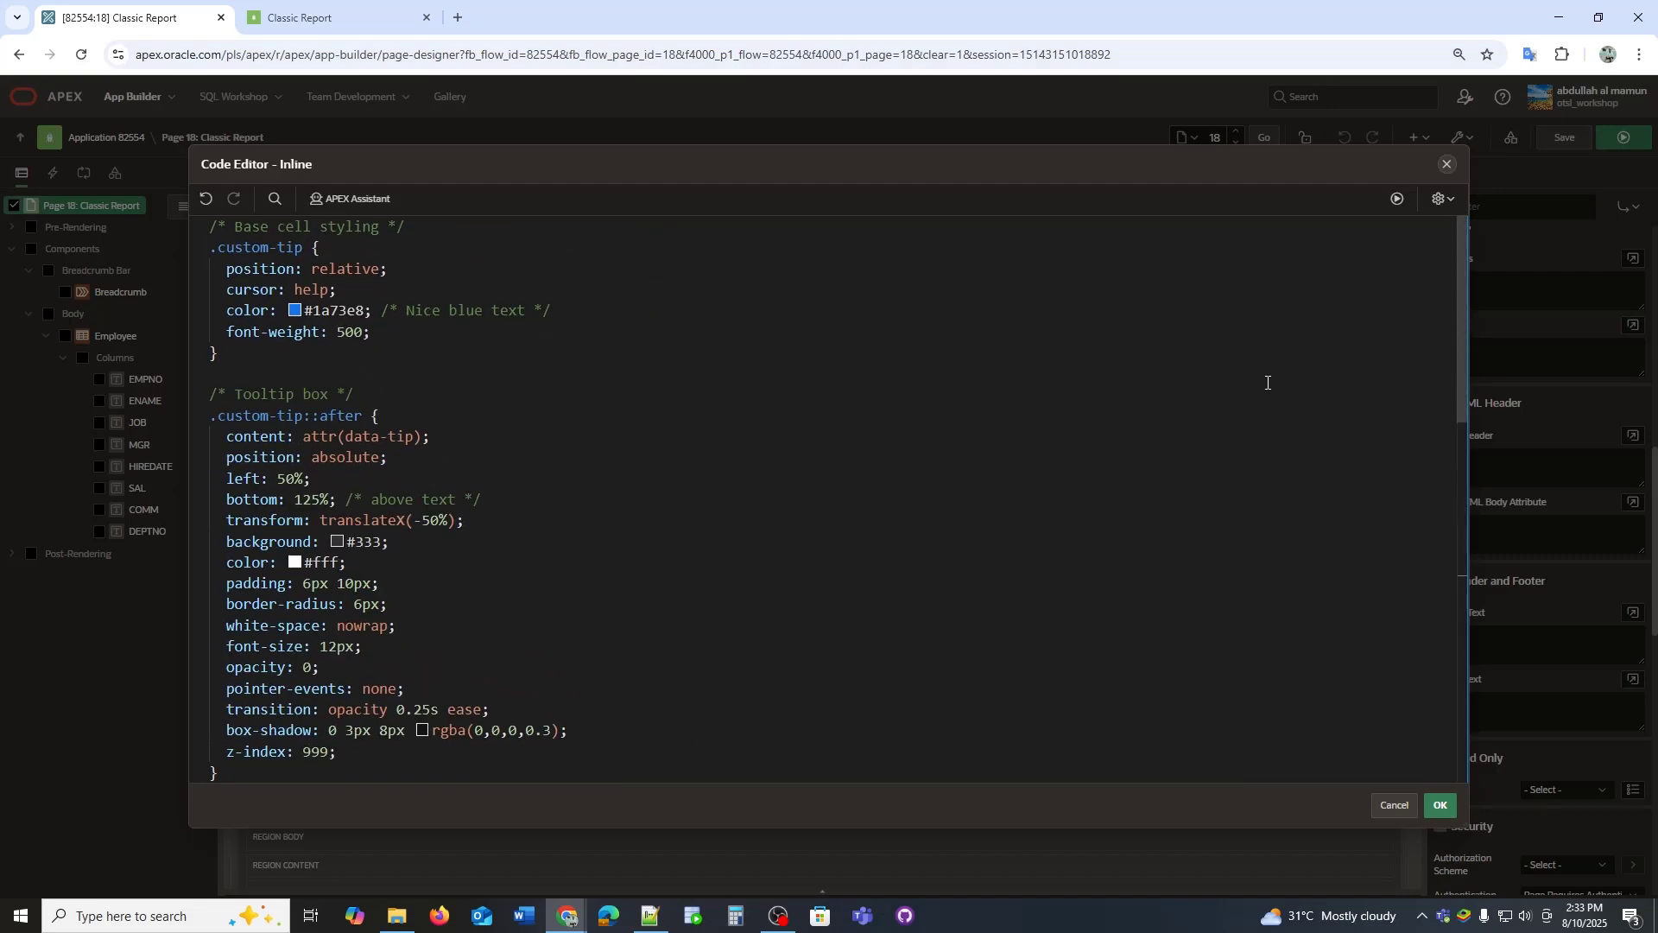
pyautogui.keyDown('ctrl'); pyautogui.scroll(-1, 1269, 383); pyautogui.keyUp('ctrl')
pyautogui.scroll(-5, 1267, 383)
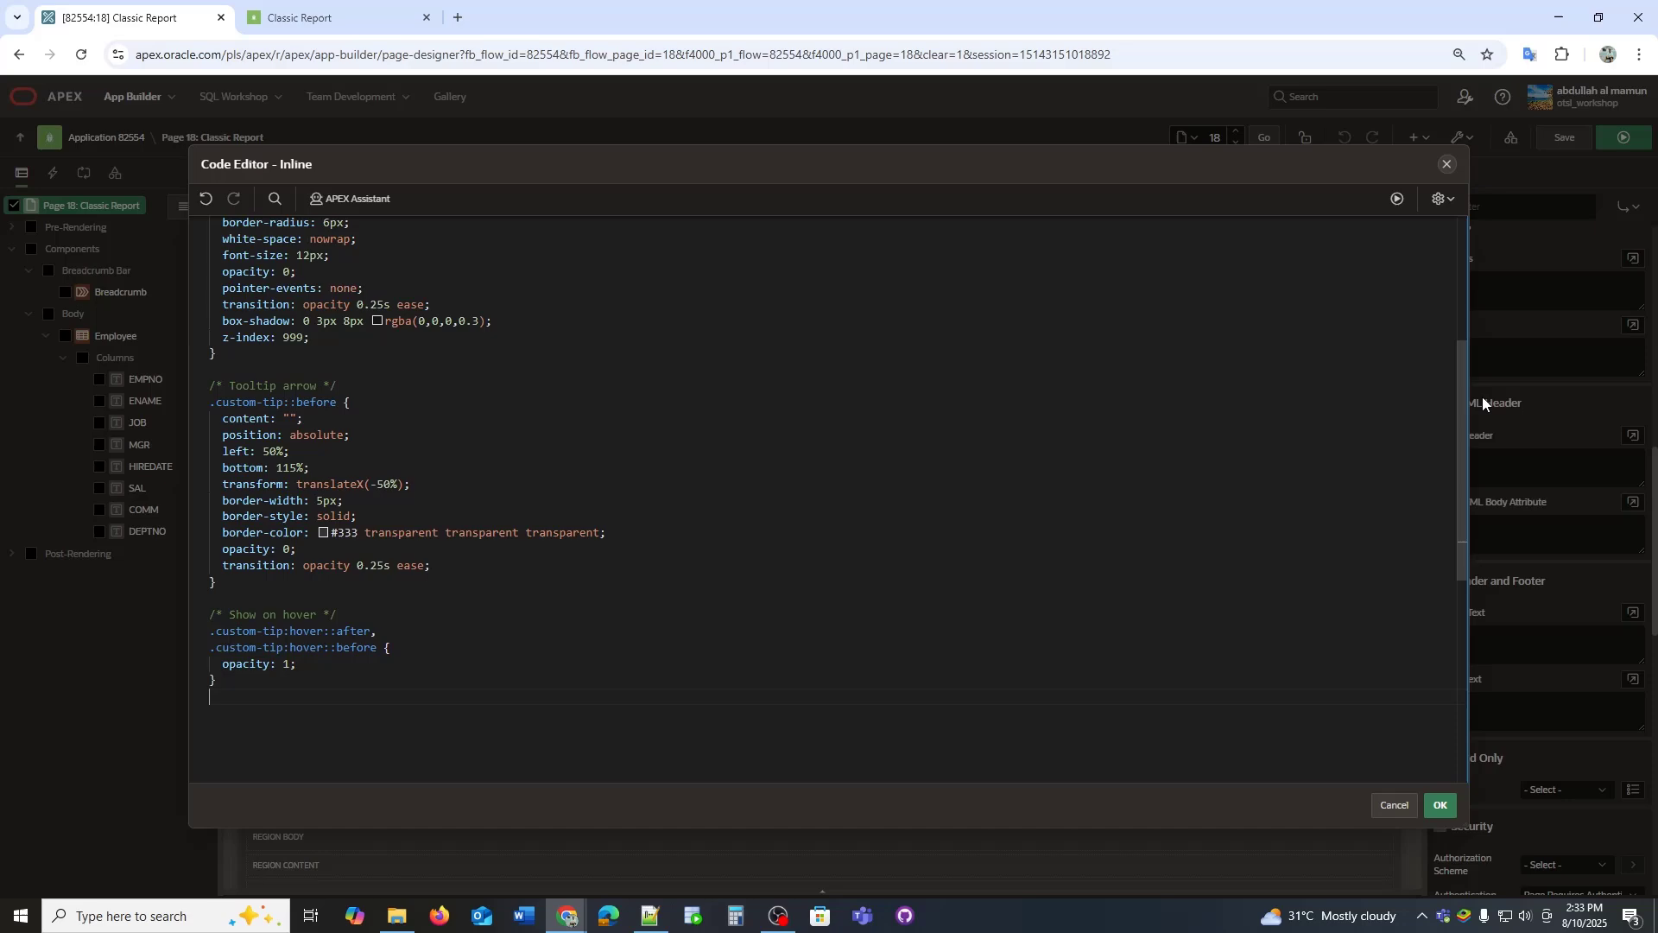
pyautogui.click(1396, 198)
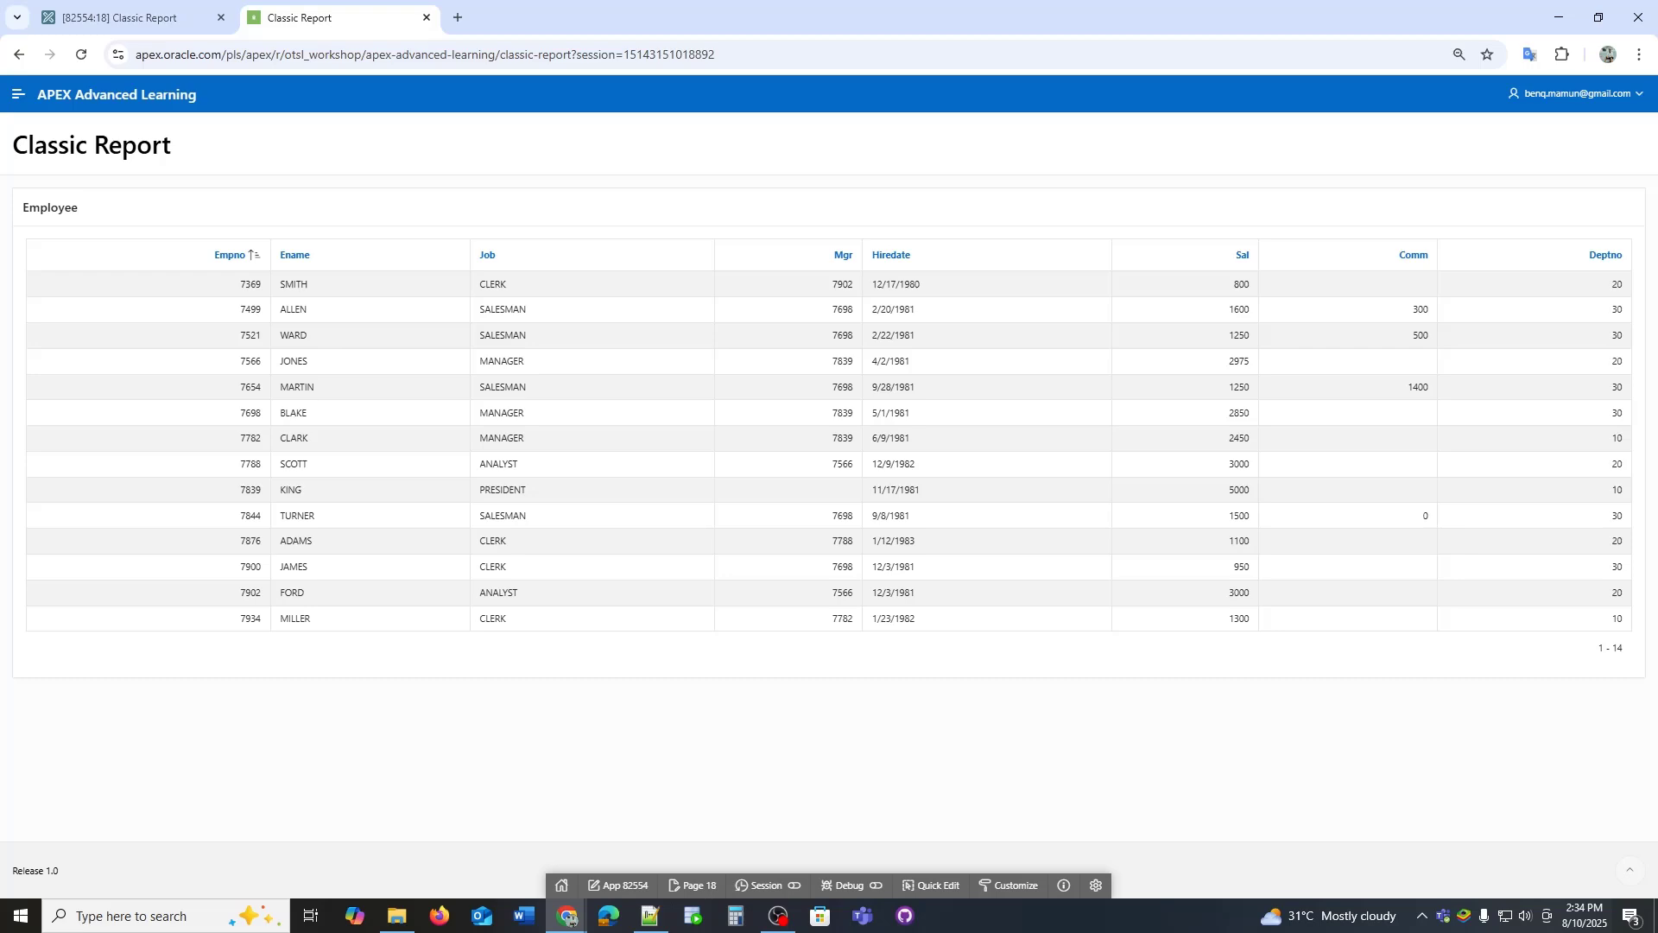
pyautogui.click(123, 16)
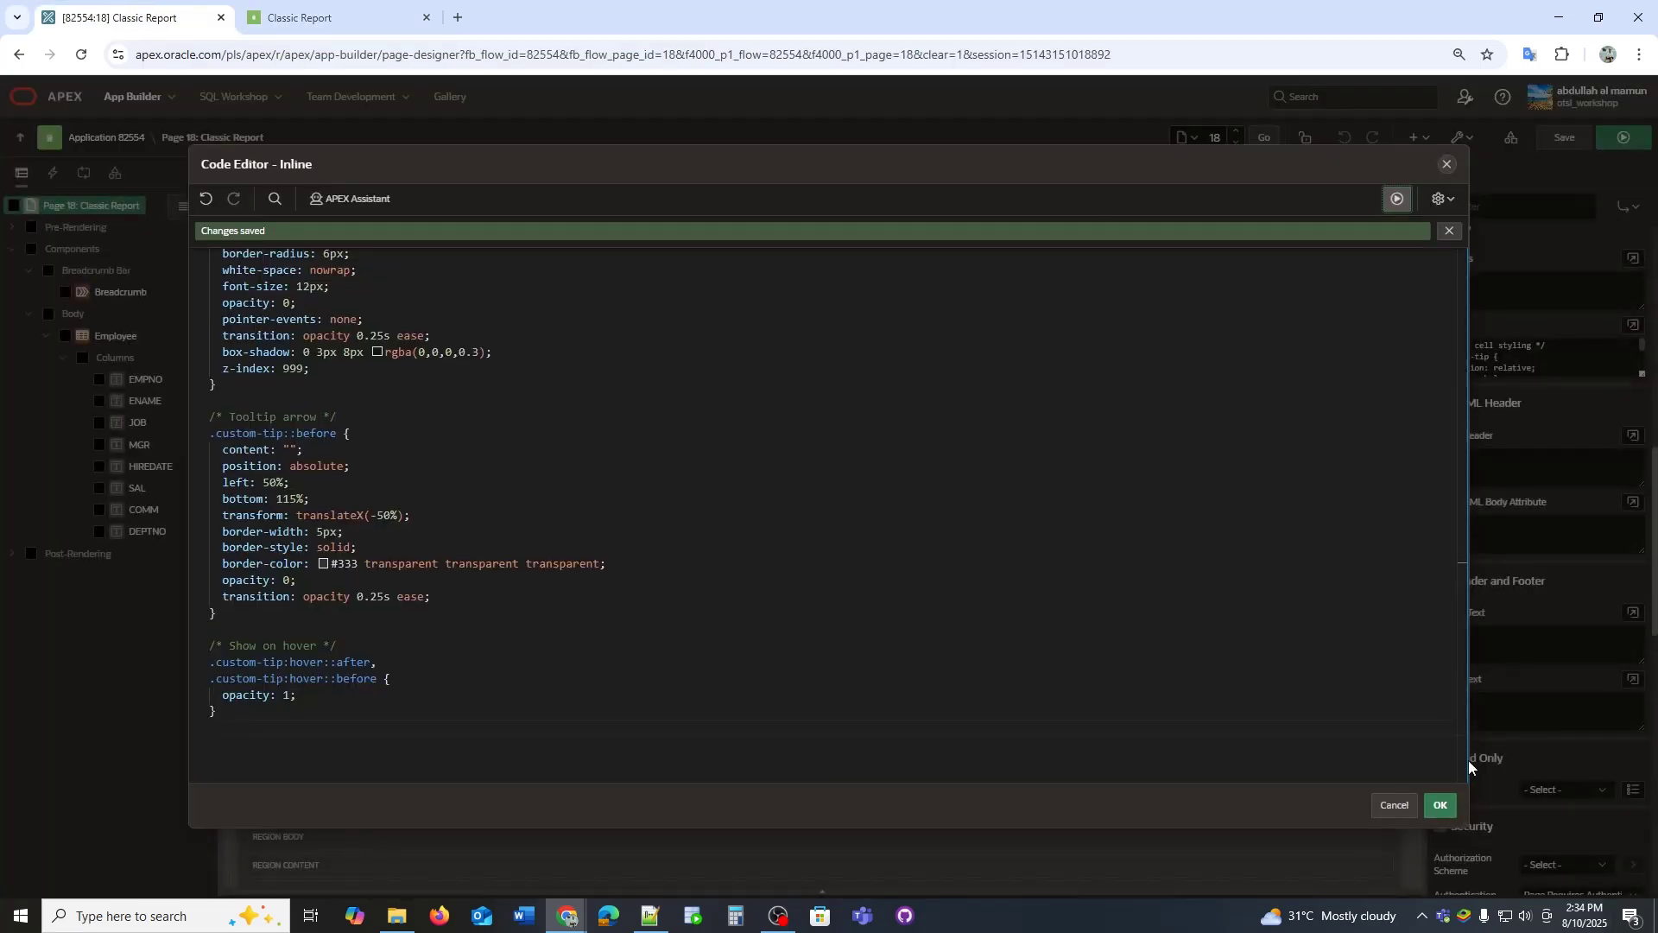
pyautogui.click(1439, 804)
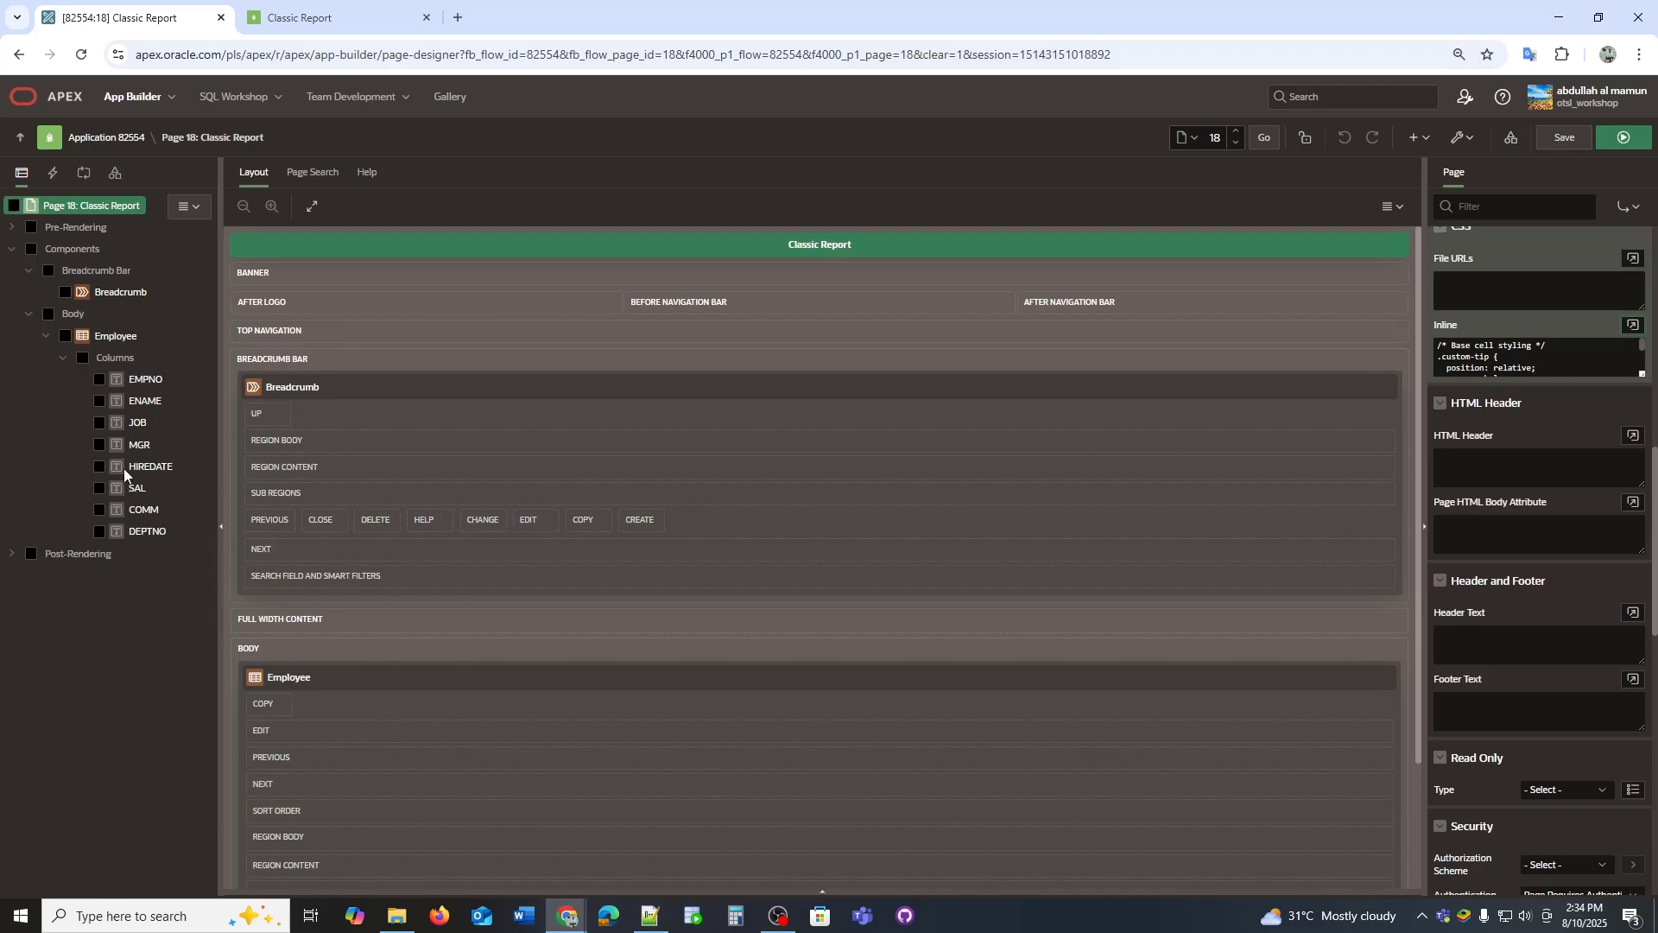
# - Start a new custom-tip span line below the existing title span in the Job HTML Expression
pyautogui.click(137, 424)
pyautogui.scroll(-5, 1533, 460)
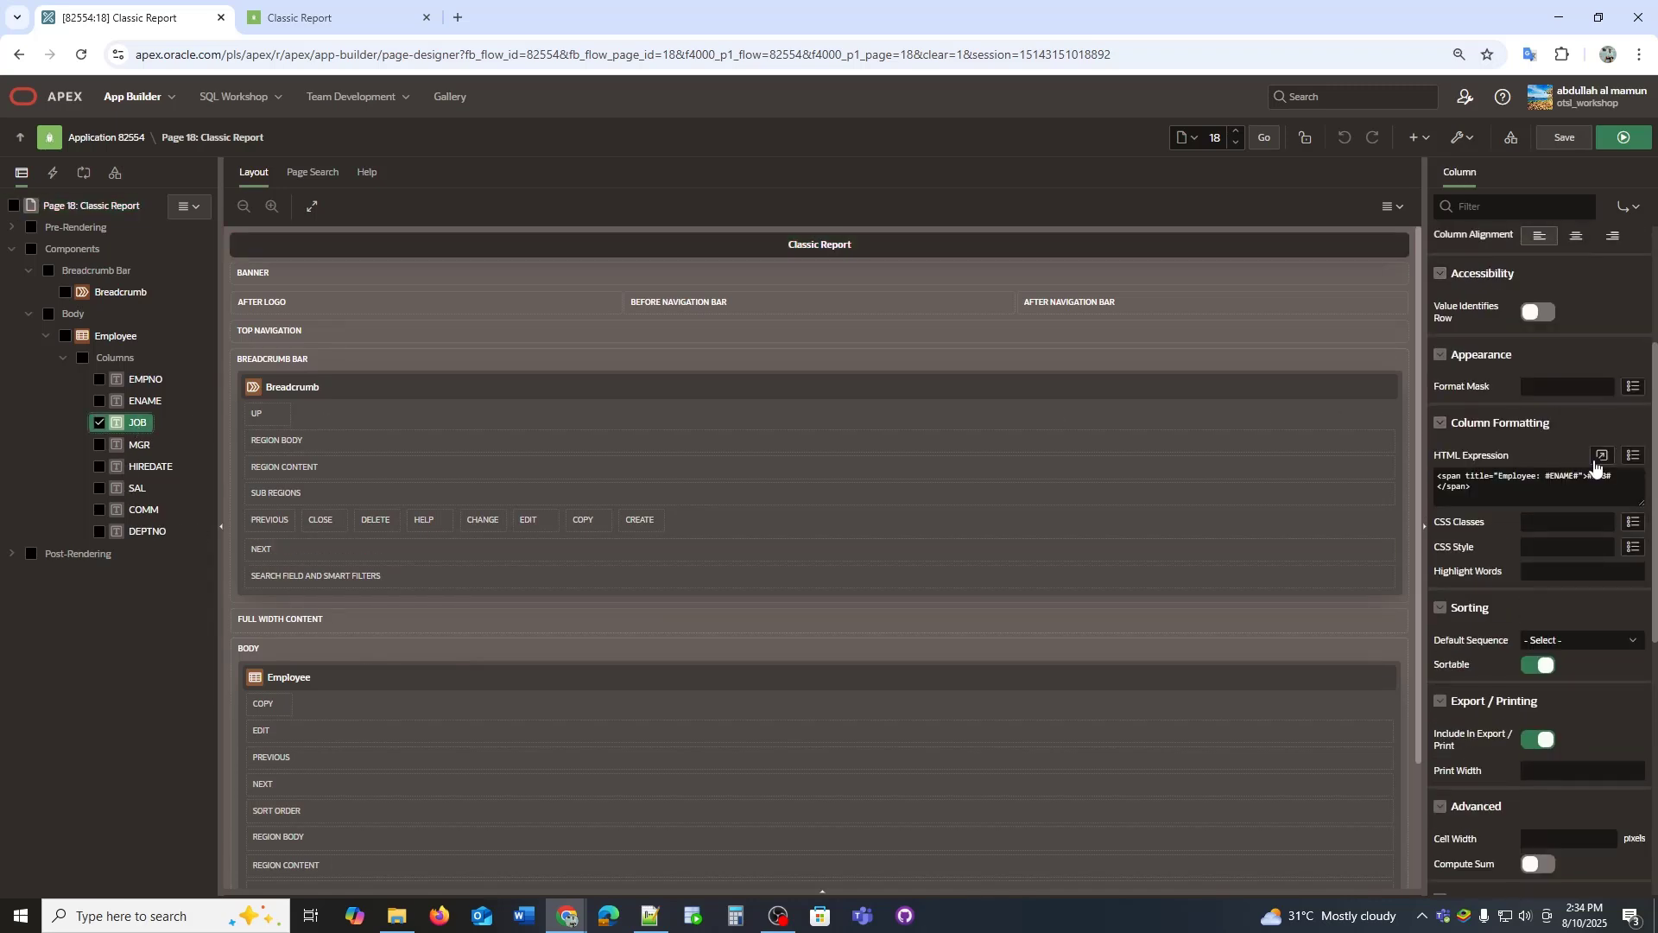
pyautogui.click(1601, 454)
pyautogui.hotkey('ctrl', '+')
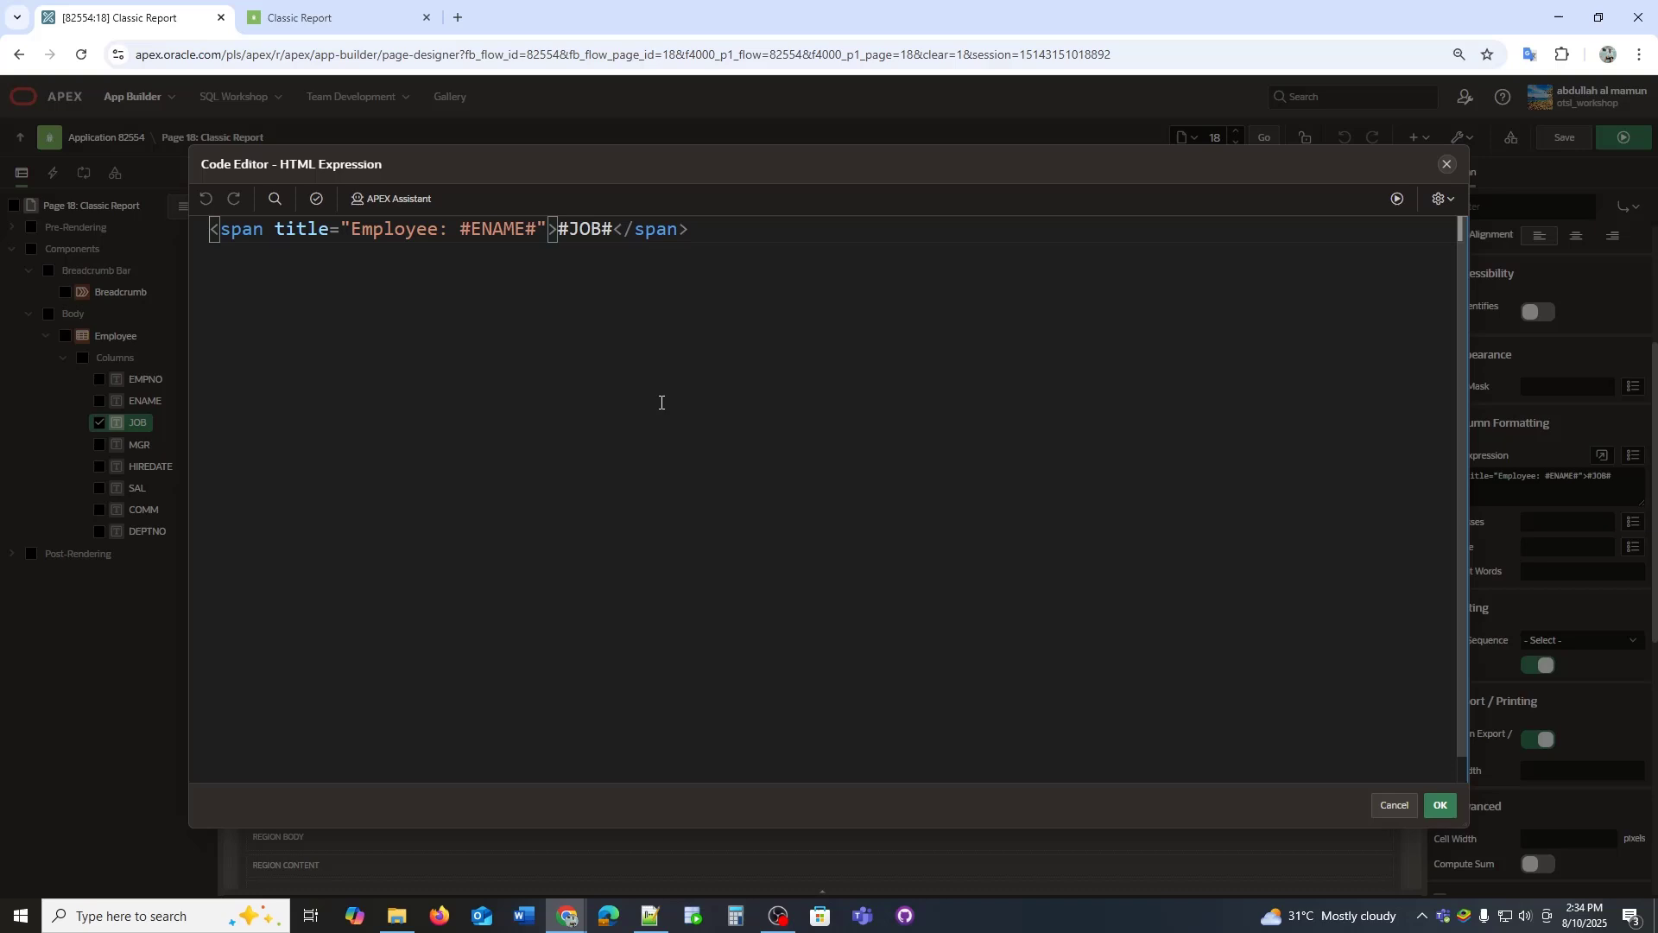
pyautogui.hotkey('ctrl', '+')
pyautogui.click(650, 402)
pyautogui.press('Return')
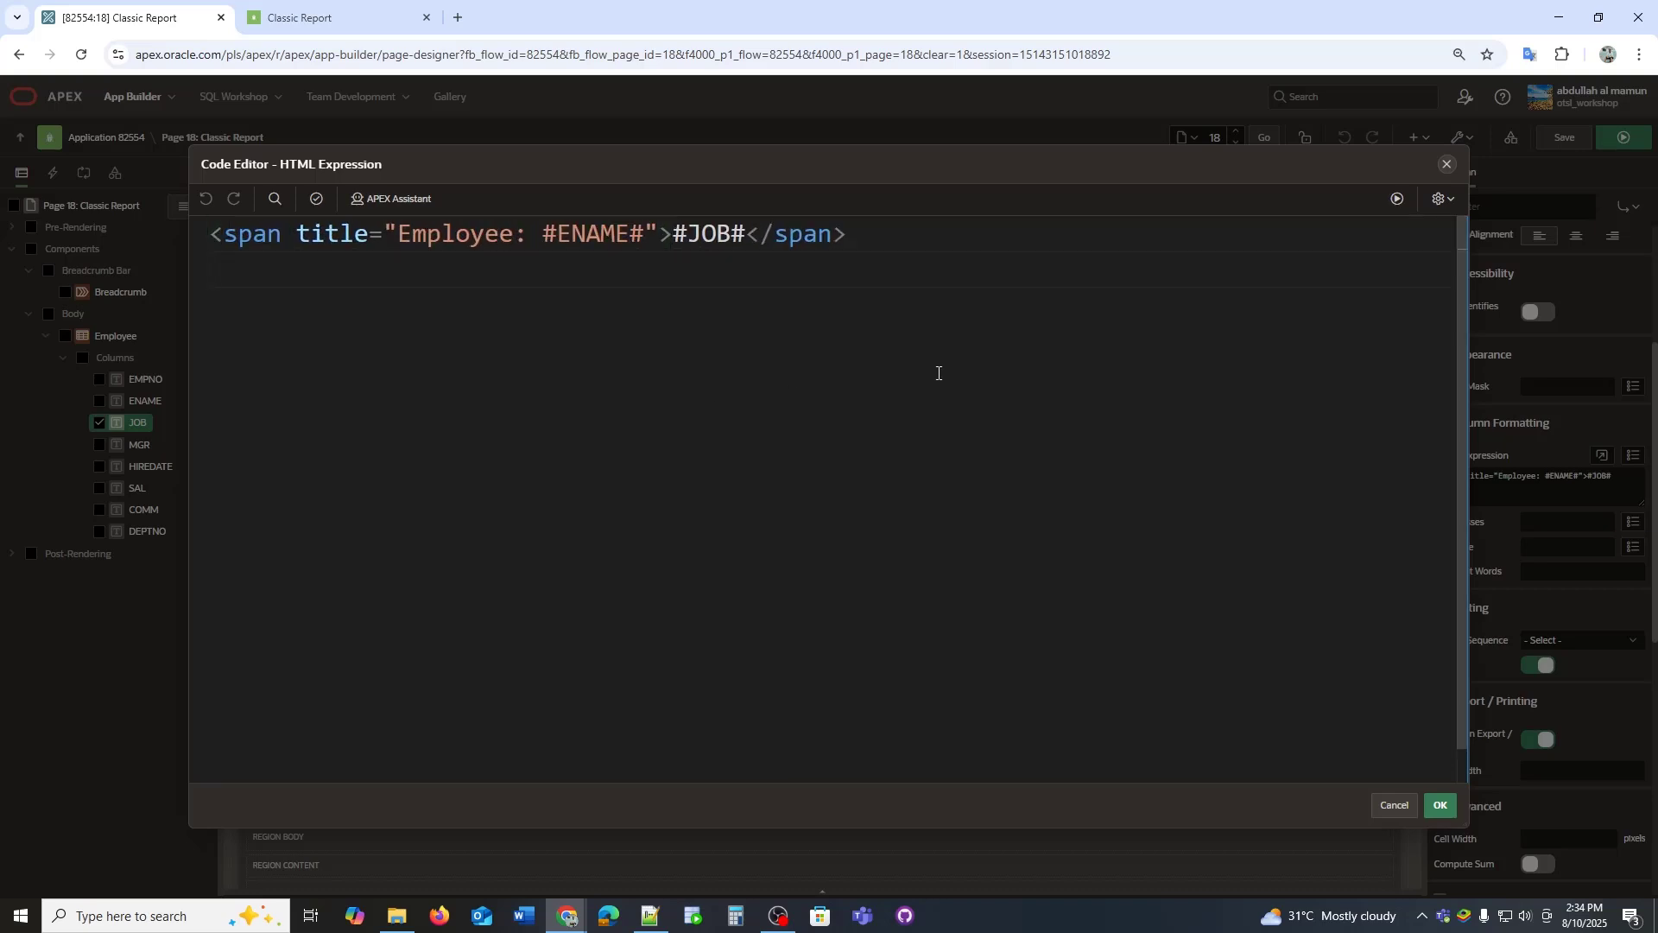
pyautogui.press('Return')
pyautogui.write('<span')
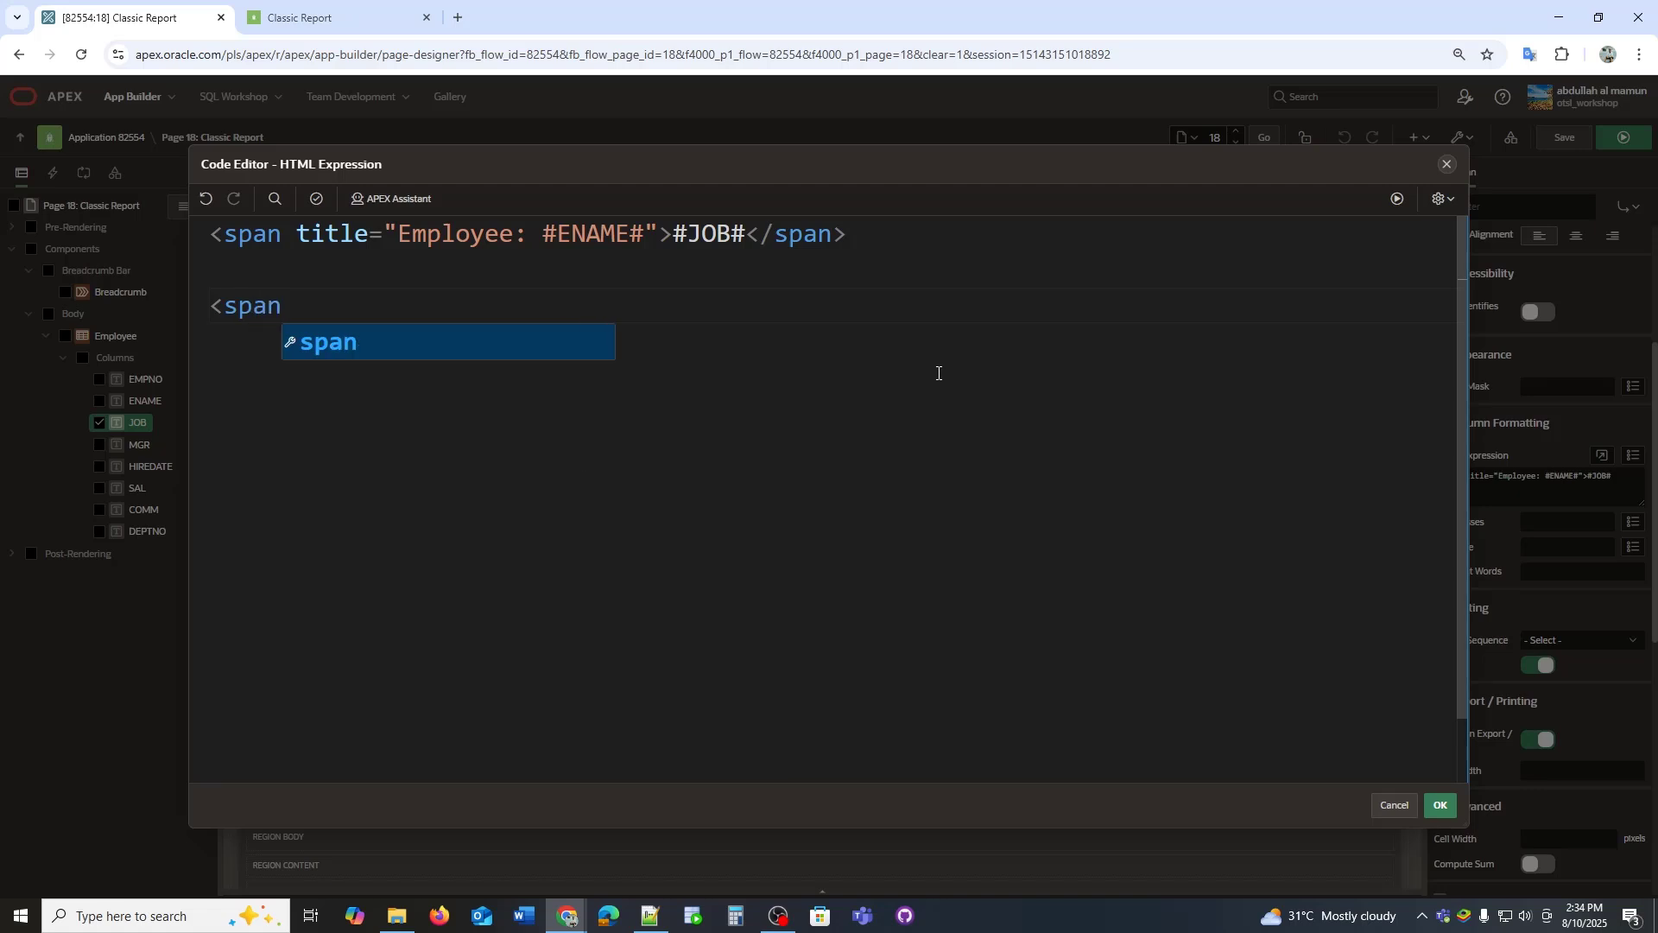
pyautogui.write(' class=""')
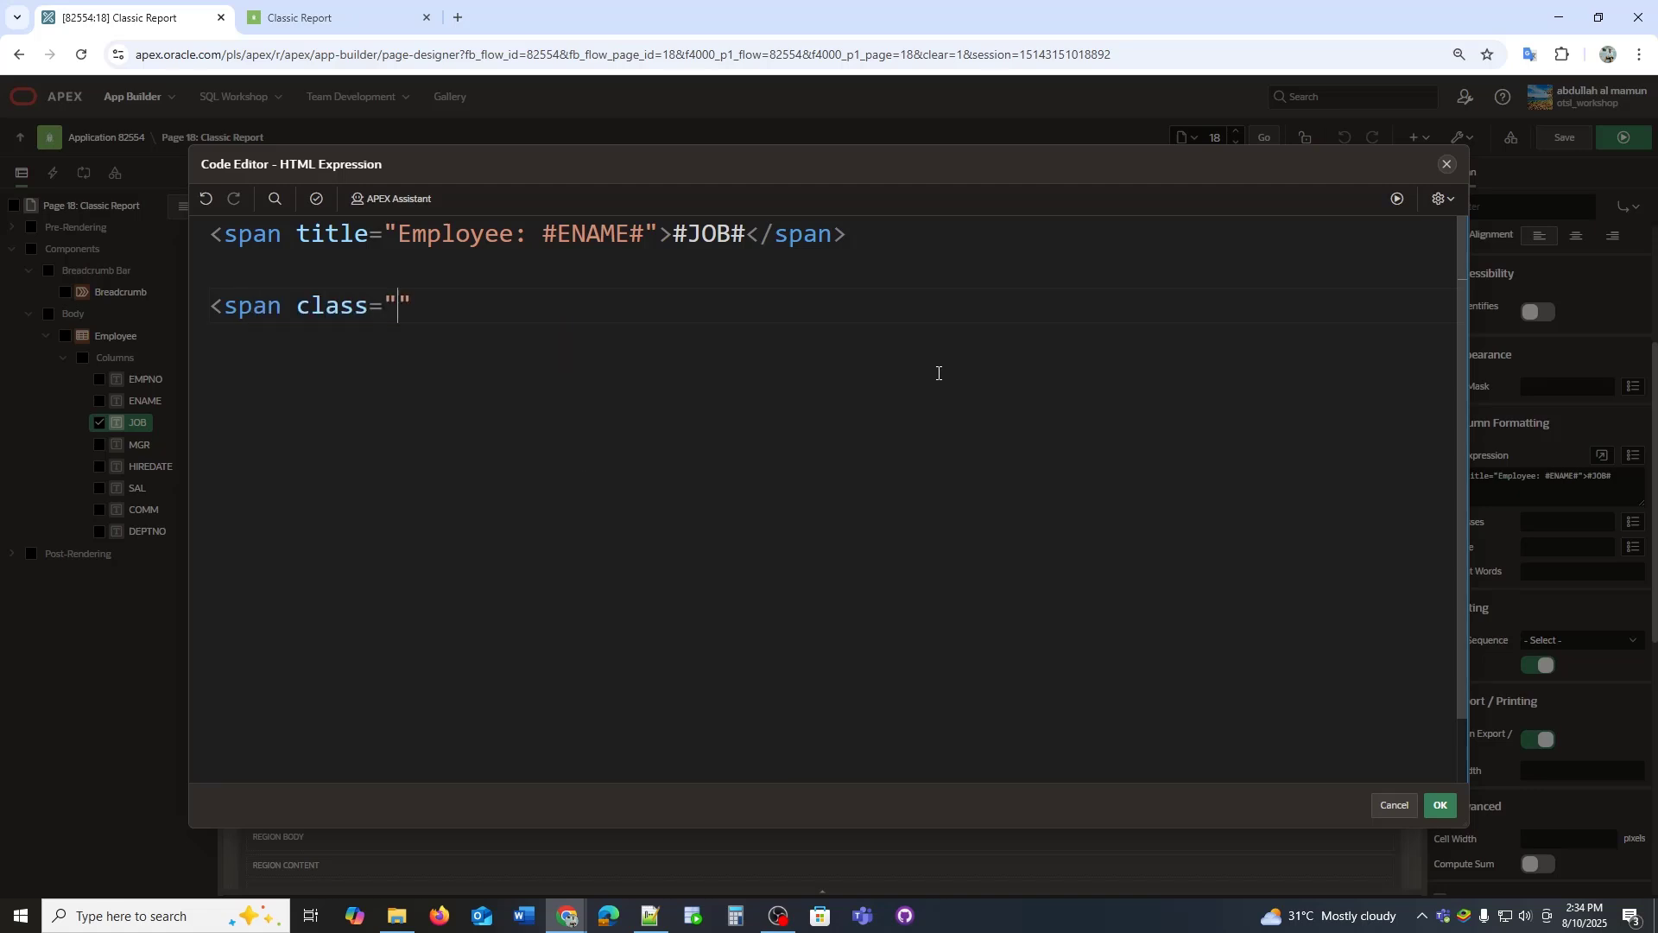
pyautogui.press('Left')
pyautogui.write('custom')
pyautogui.write('-tip')
pyautogui.press('Right')
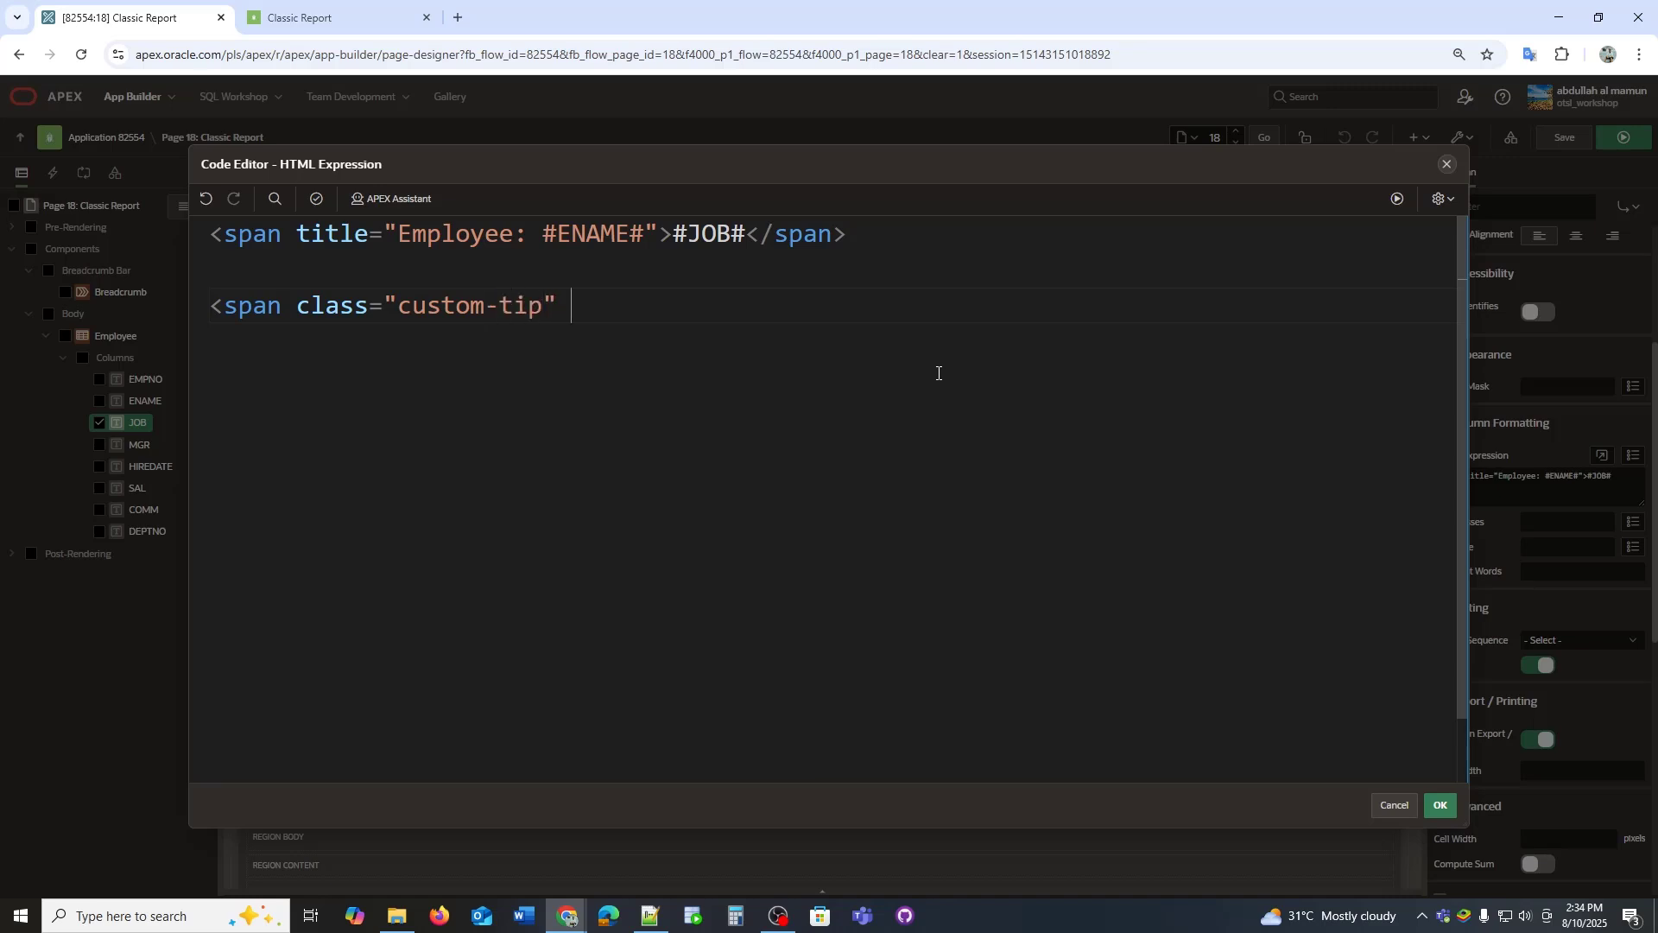
pyautogui.write('data-')
pyautogui.write('tip=')
pyautogui.write('"')
pyautogui.write('Employe')
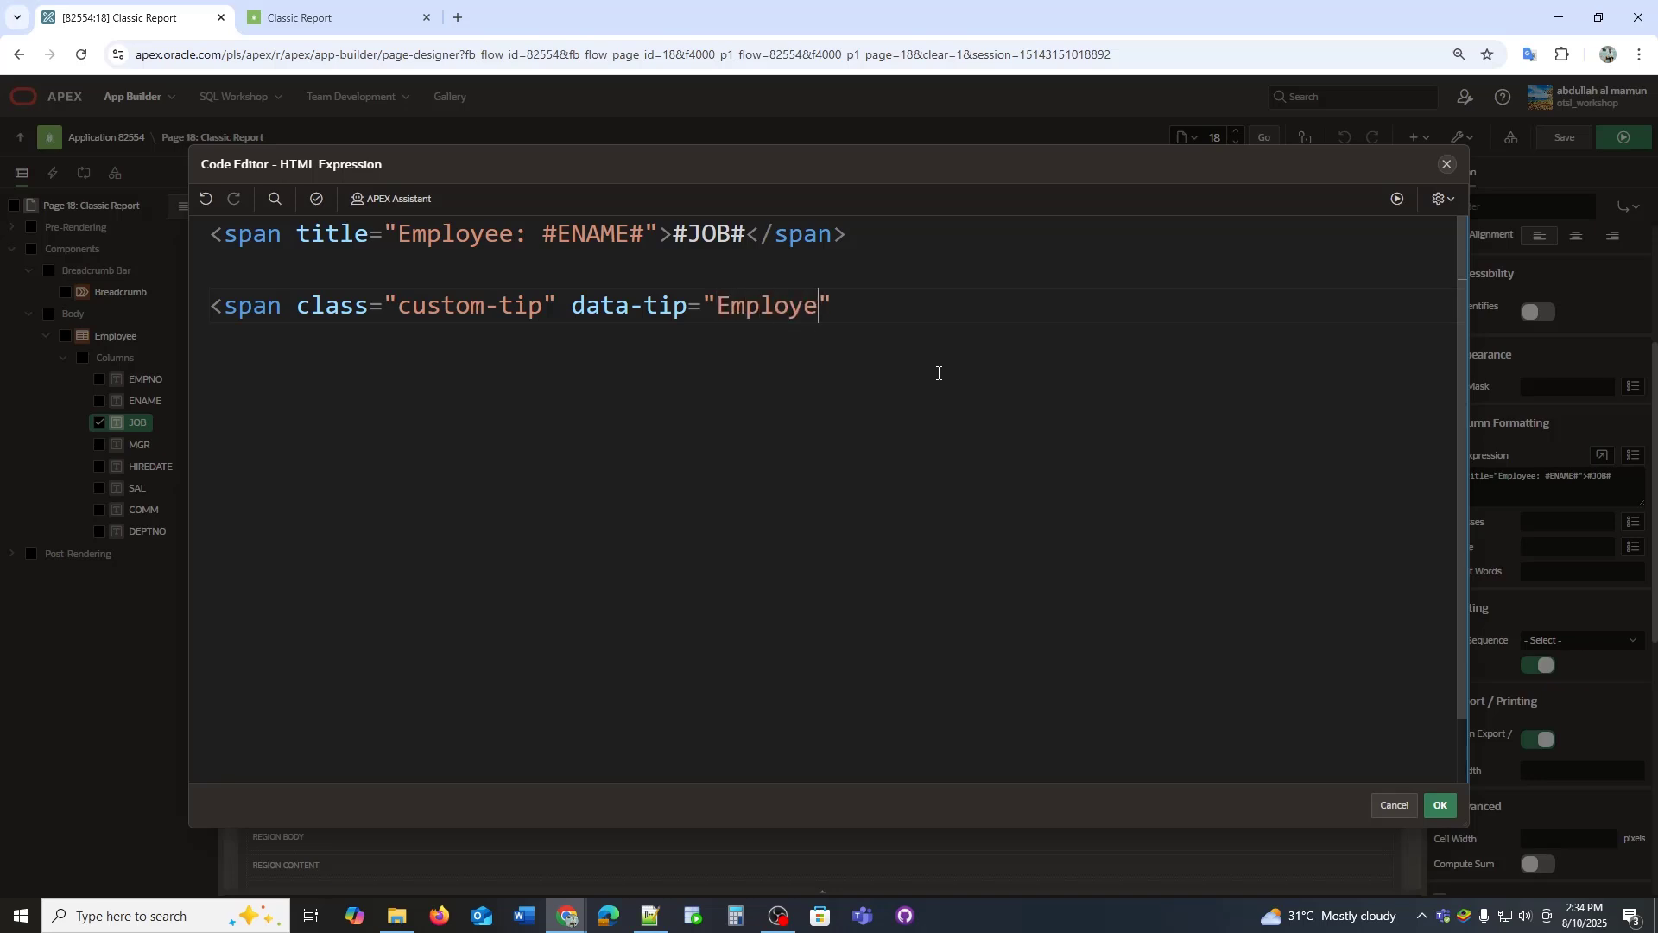
pyautogui.write('e:')
# - Copy #ENAME#">#JOB#</span> into the custom-tip line and delete the old title line
pyautogui.click(541, 236)
pyautogui.moveTo(541, 236); pyautogui.dragTo(856, 239)
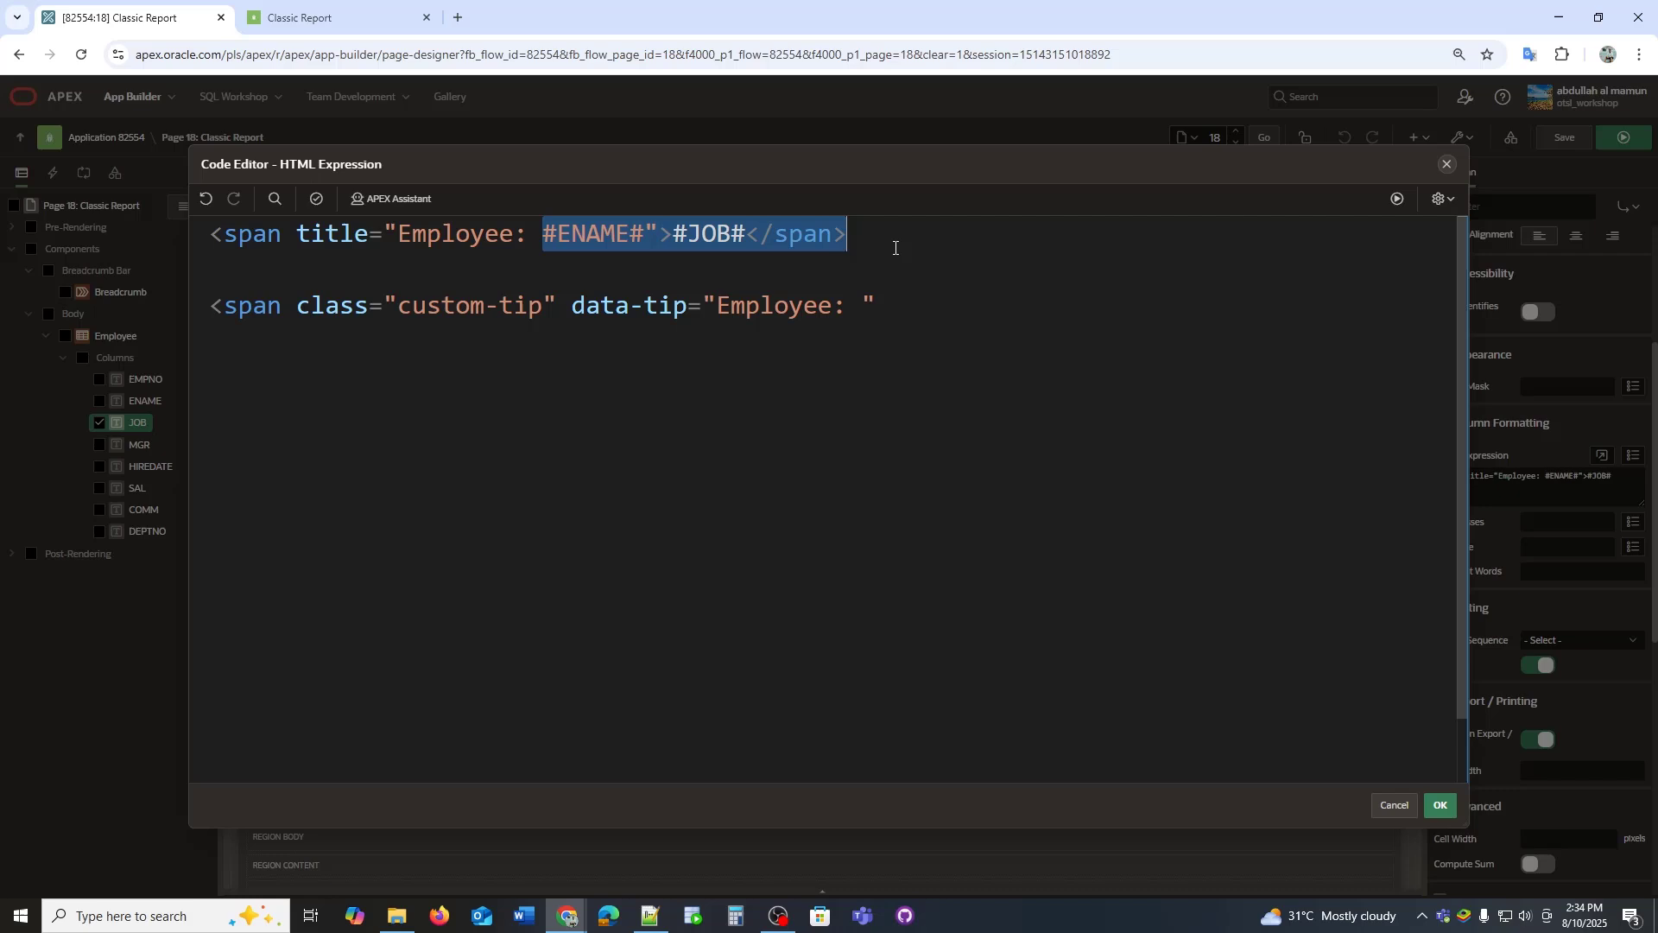
pyautogui.hotkey('ctrl', 'c')
pyautogui.click(864, 307)
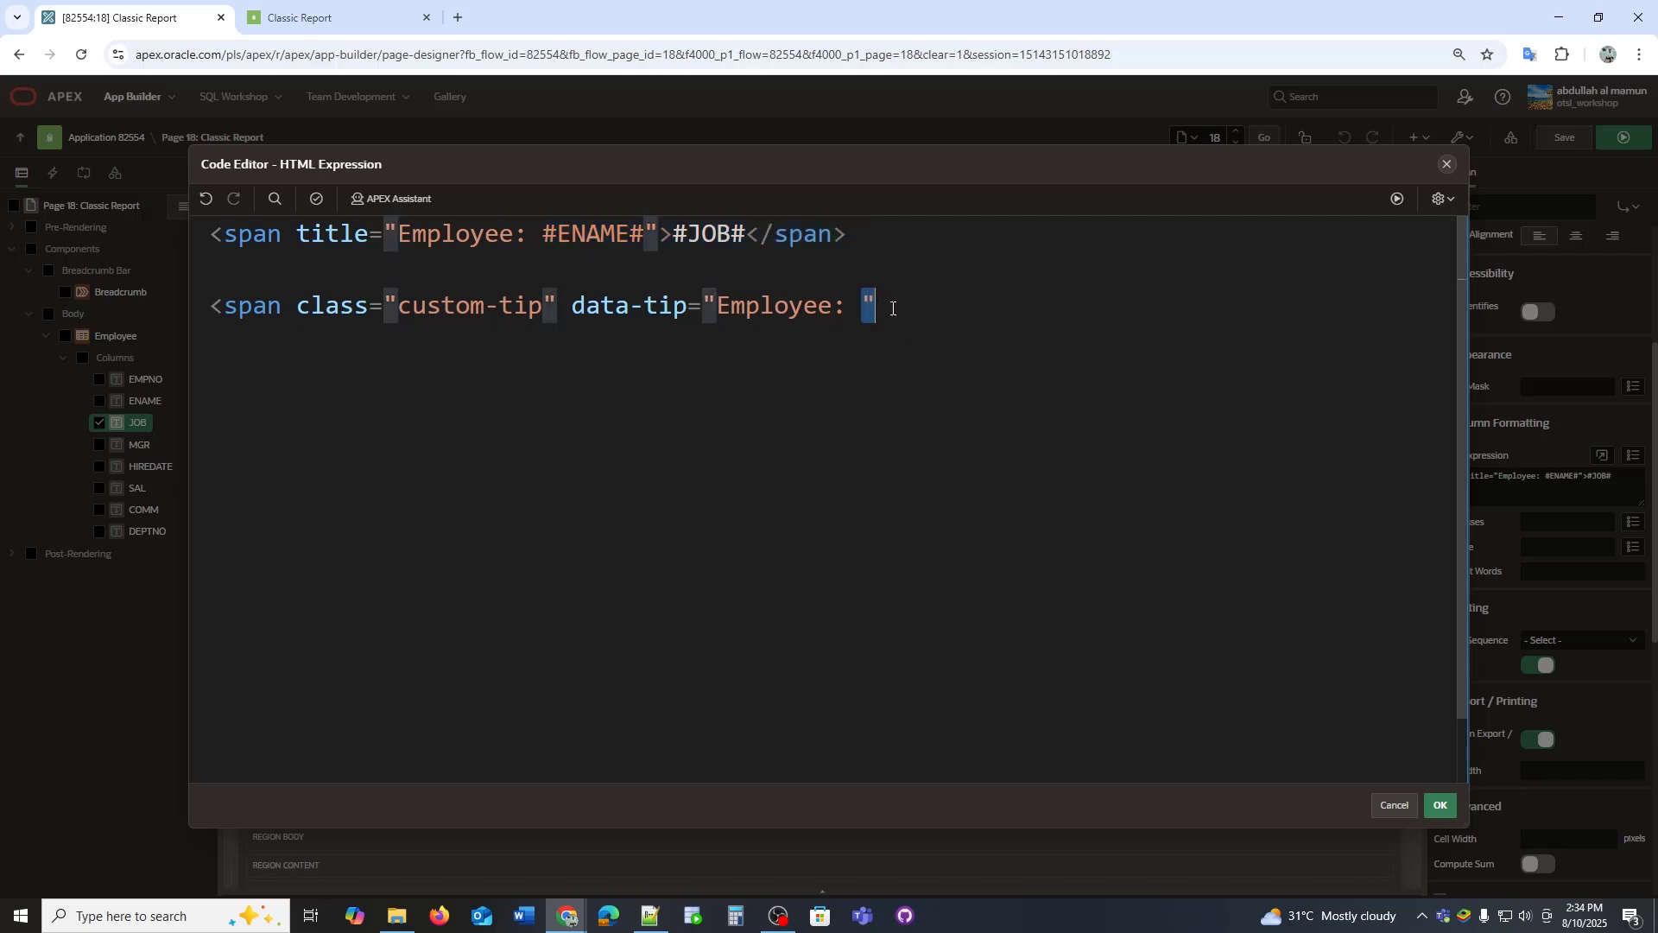
pyautogui.hotkey('ctrl', 'v')
pyautogui.tripleClick(342, 236)
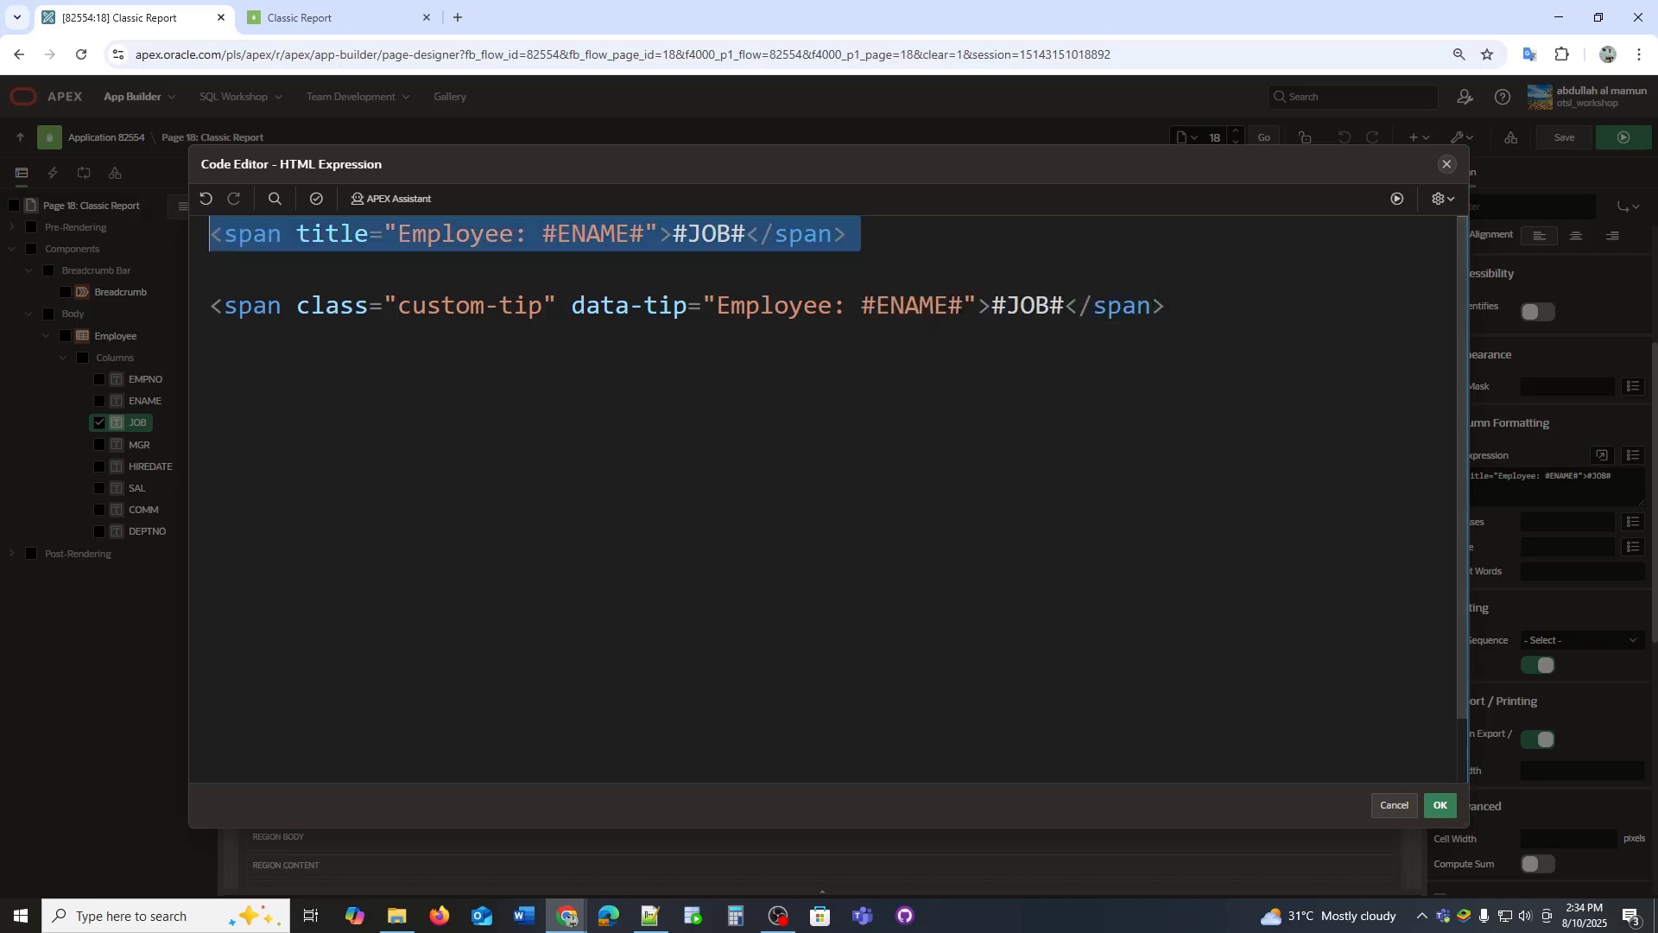
pyautogui.press('BackSpace')
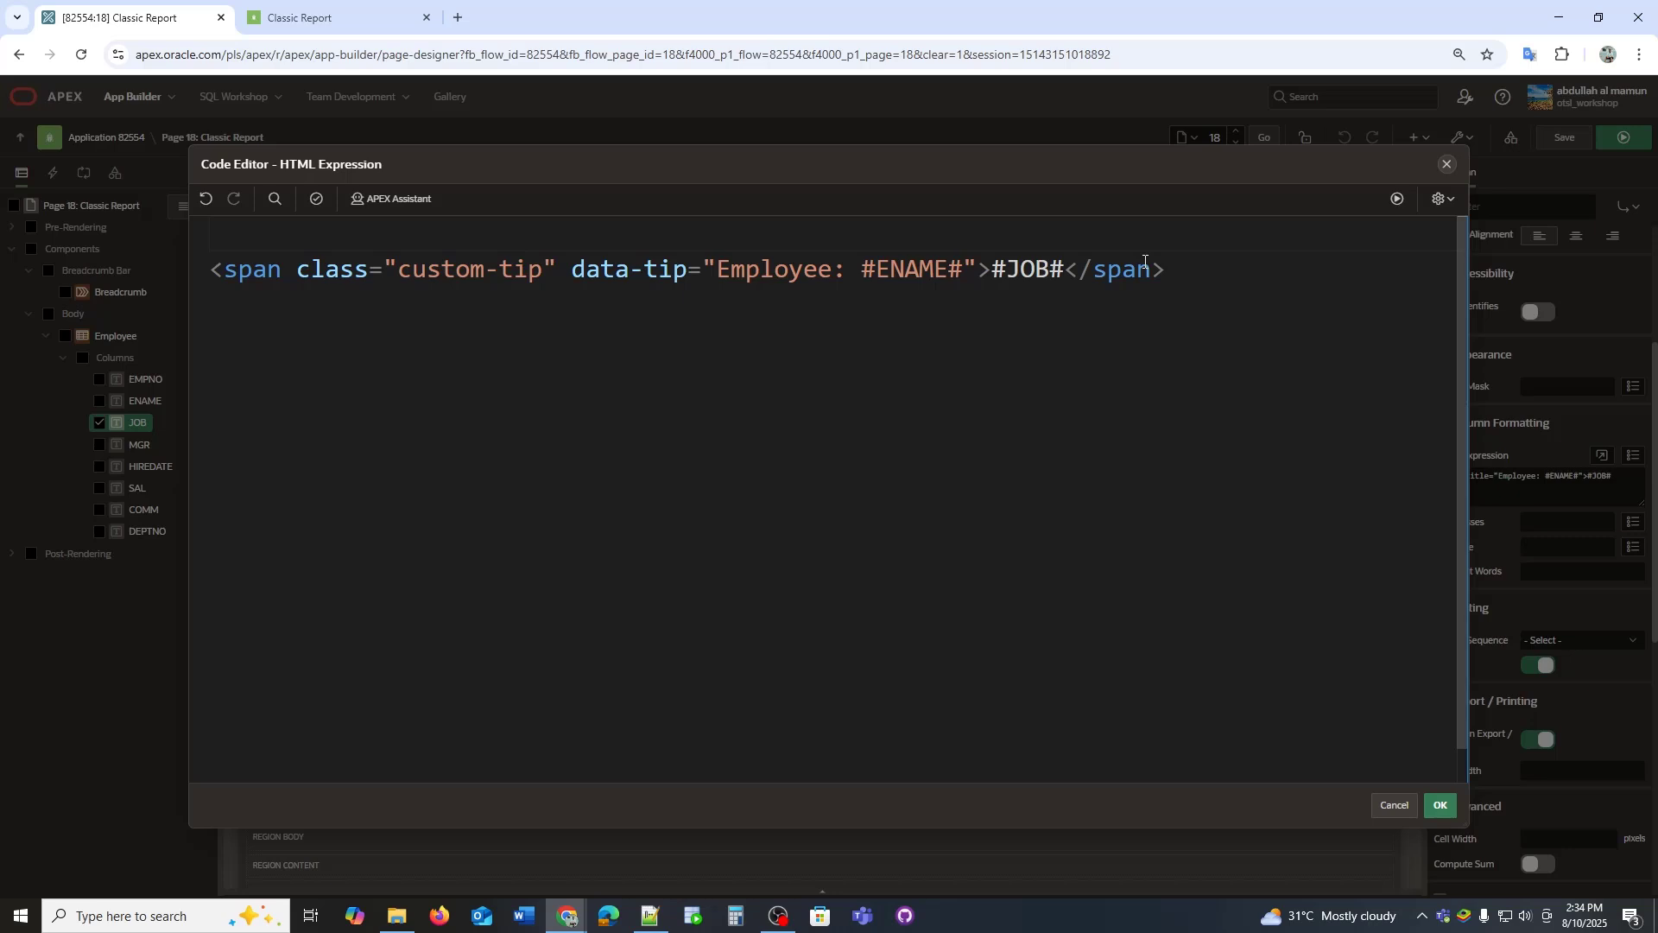
# - Validate the new custom-tip Job markup to apply it
pyautogui.click(1396, 199)
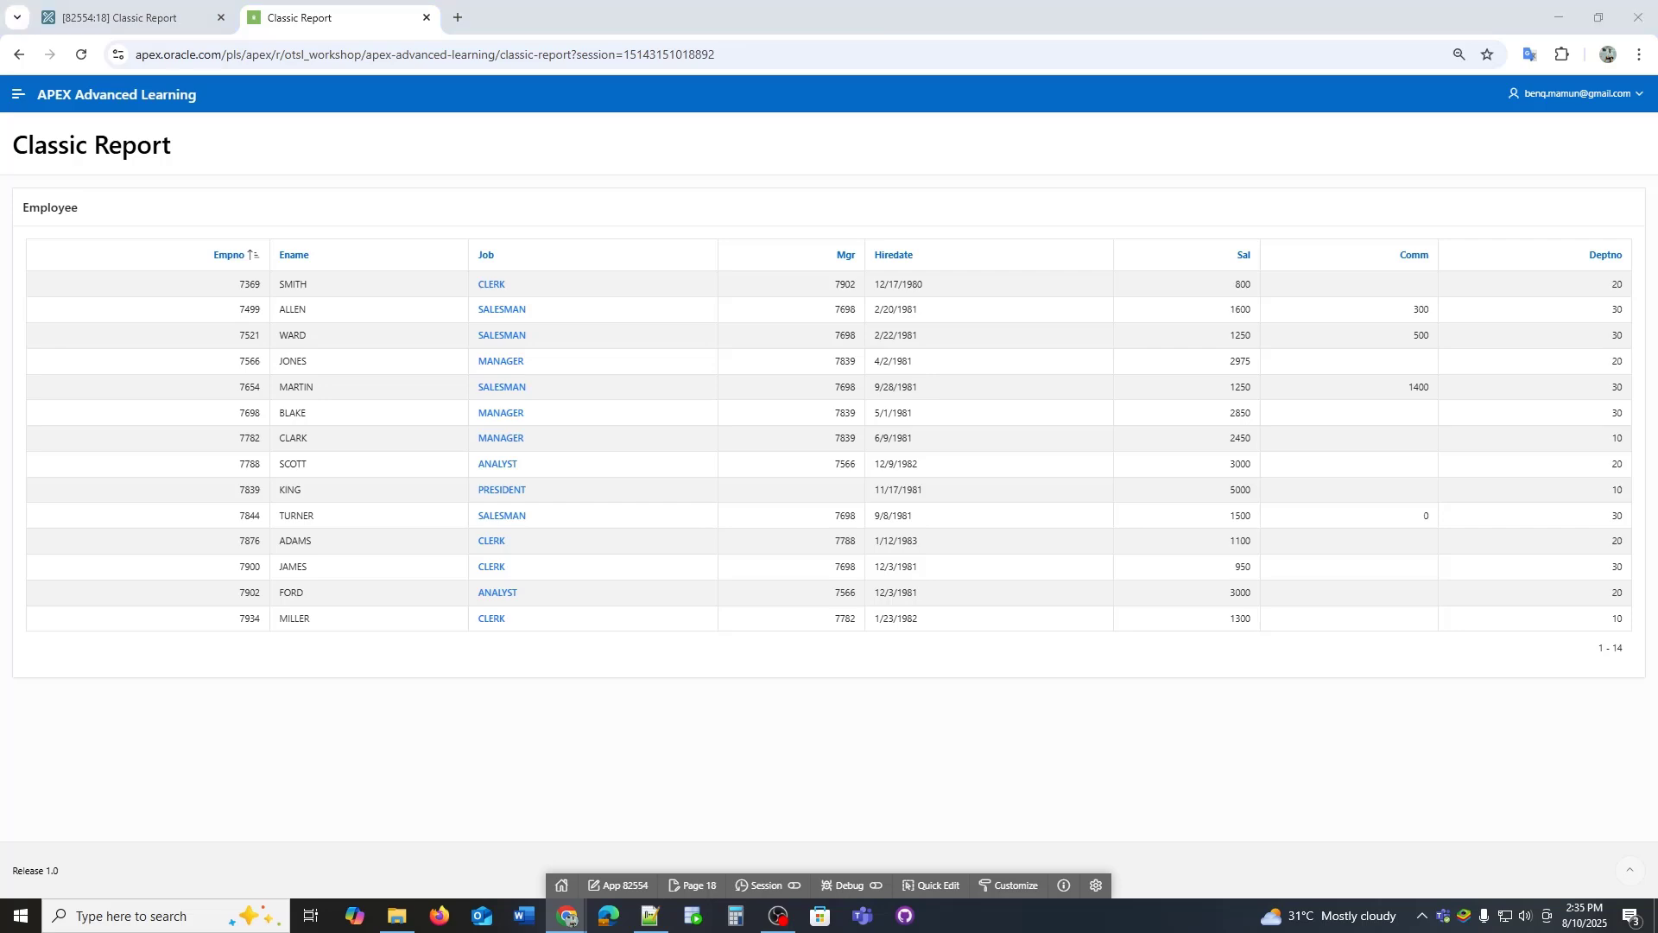
# - Validate the page's inline tooltip CSS in the expanded editor
pyautogui.hotkey('ctrl', 'shift', 'Tab')
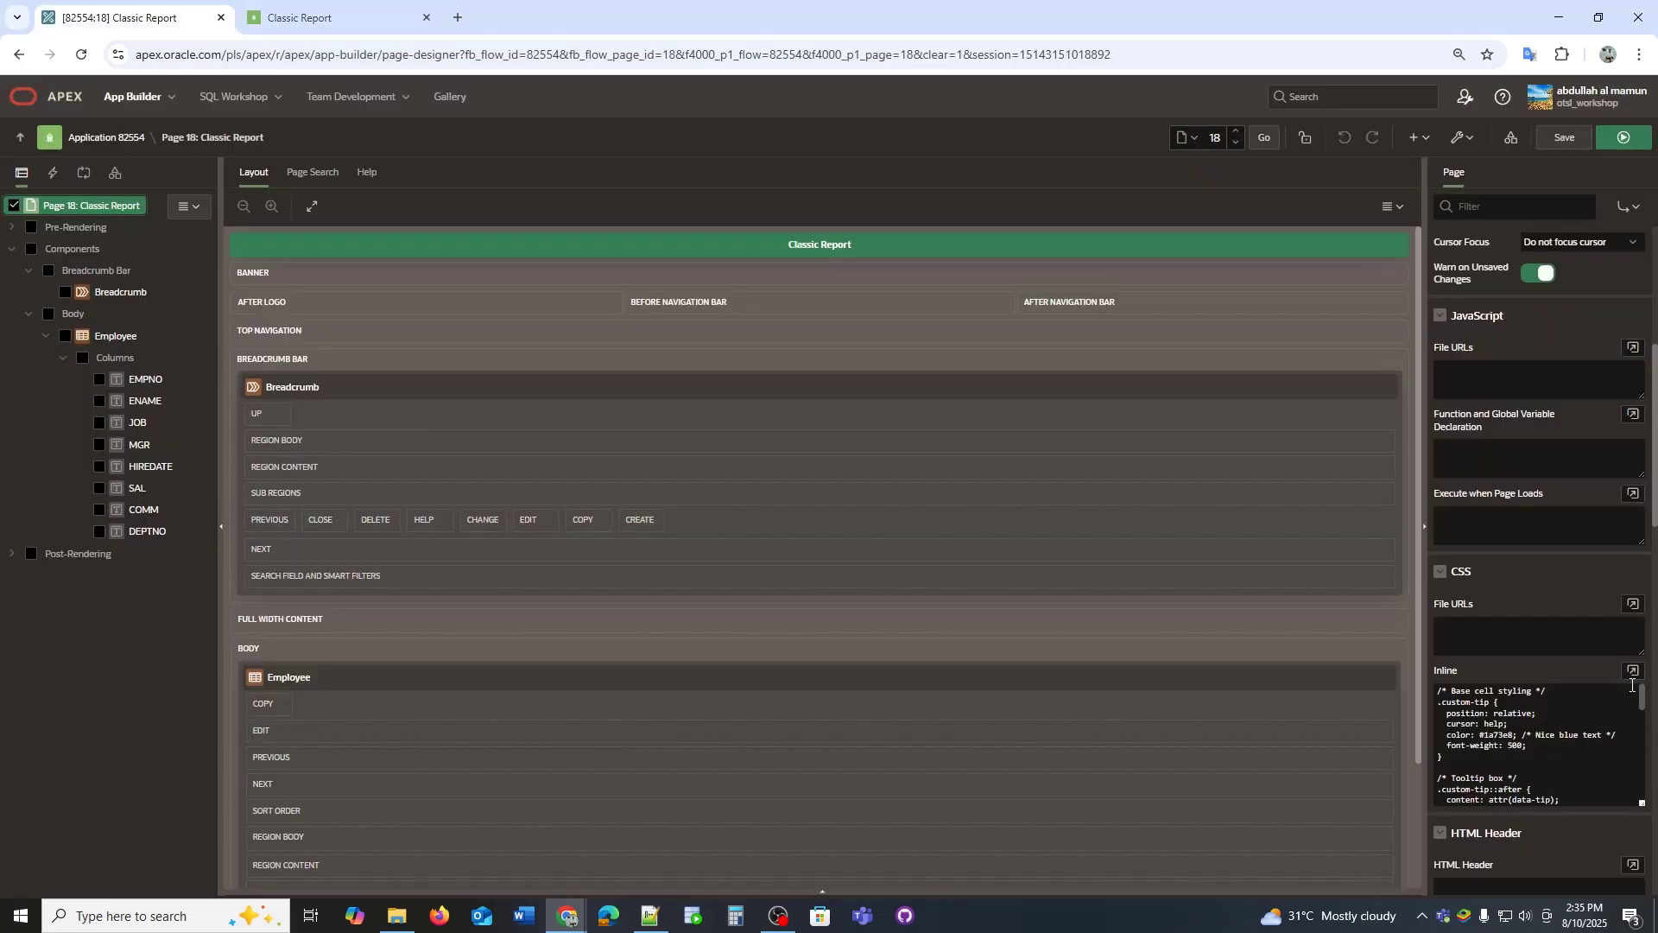
pyautogui.click(1632, 670)
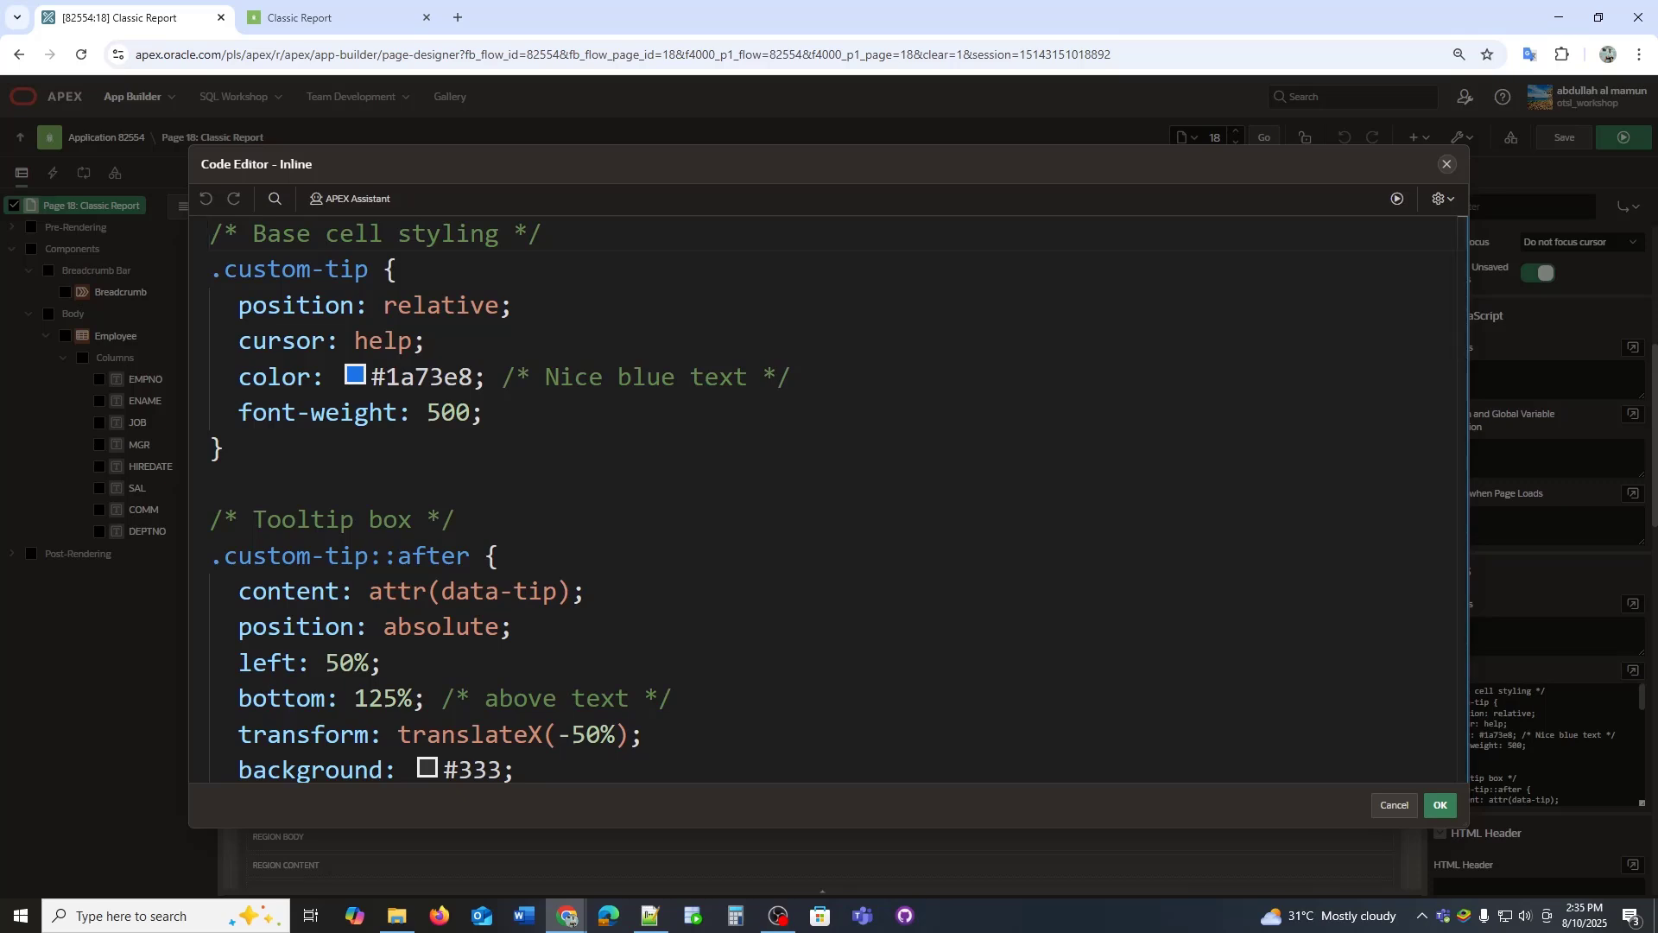
pyautogui.hotkey('ctrl', 'End')
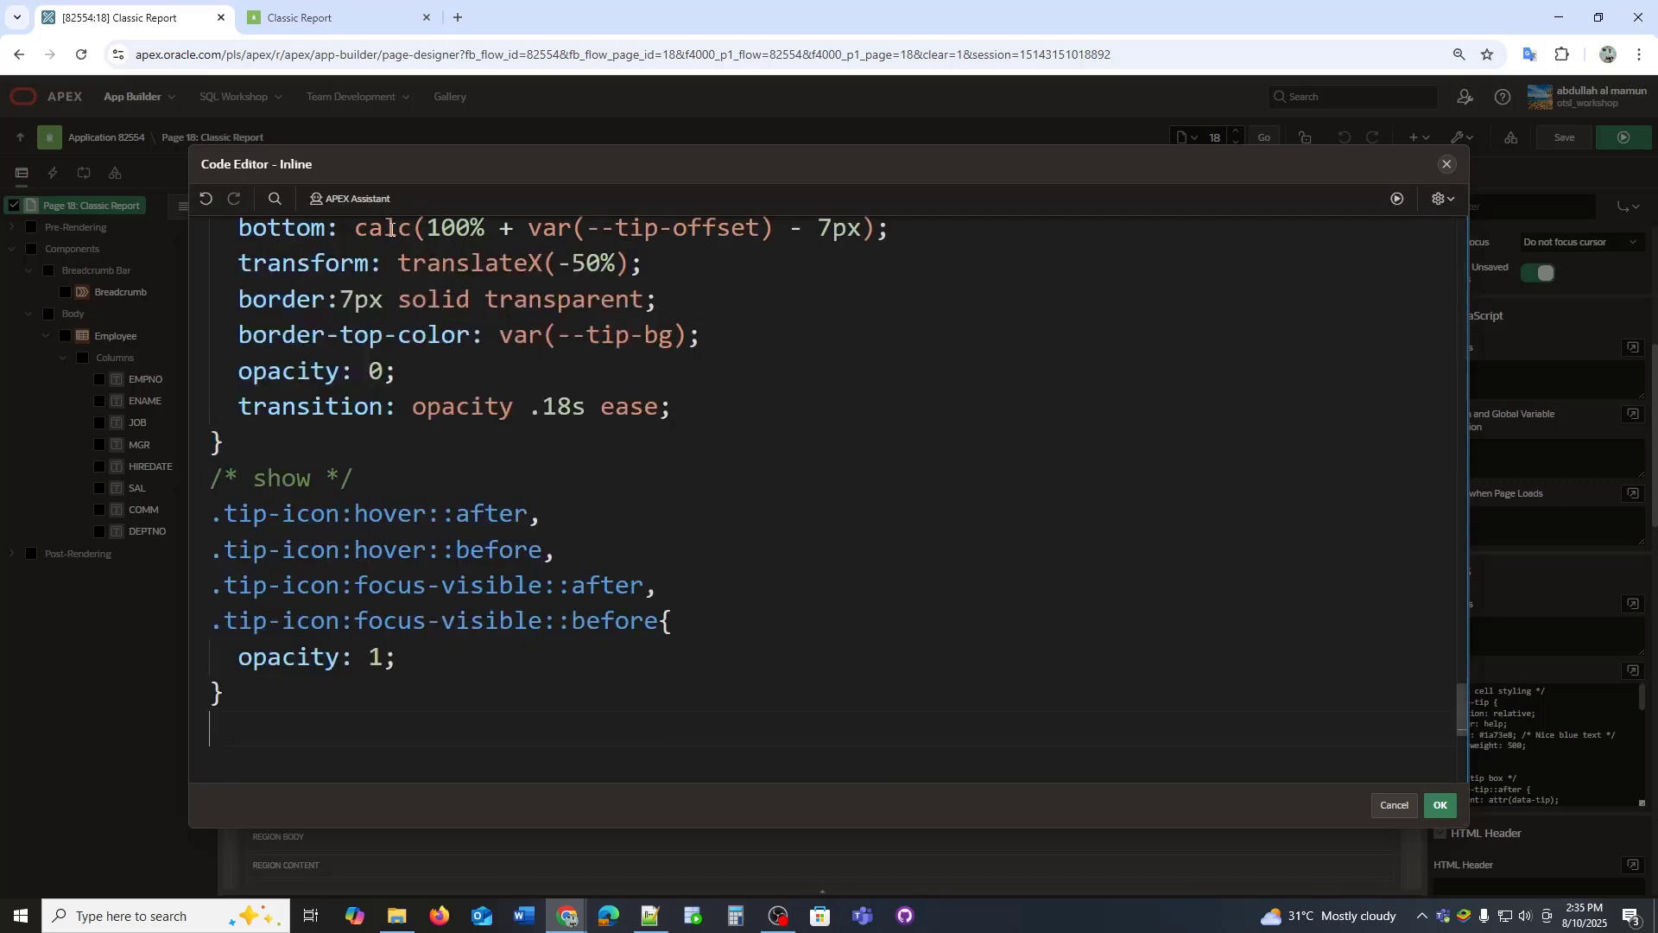
pyautogui.click(1396, 198)
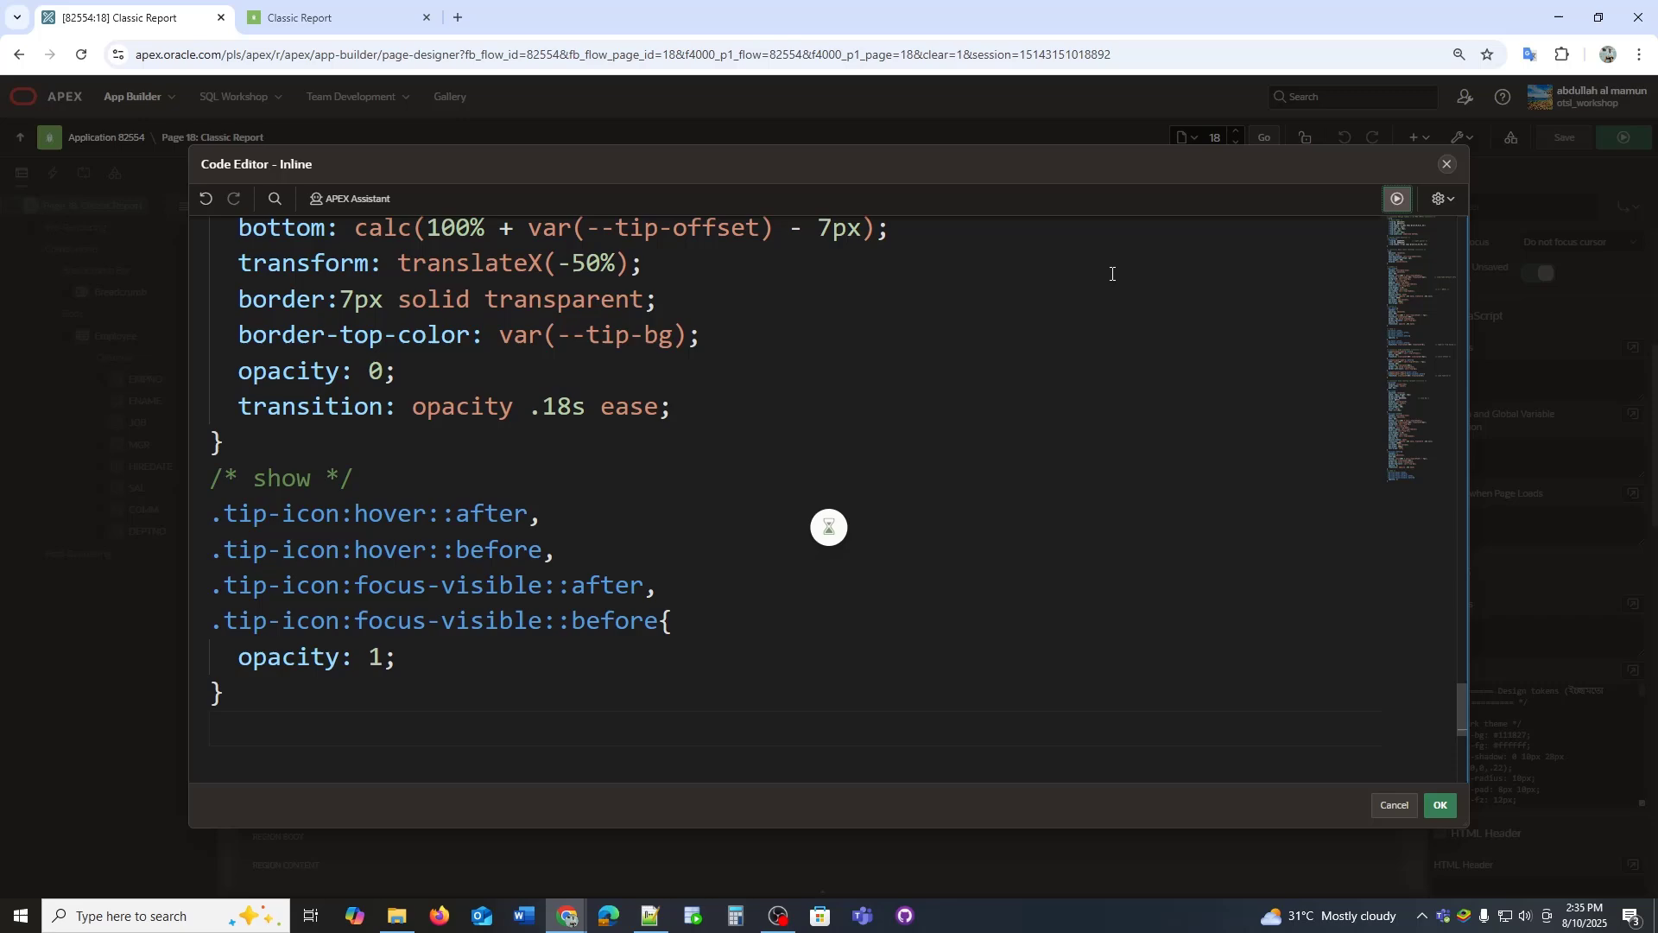
# - Reload the running report and reopen the Job column's HTML Expression
pyautogui.hotkey('ctrl', 'Tab')
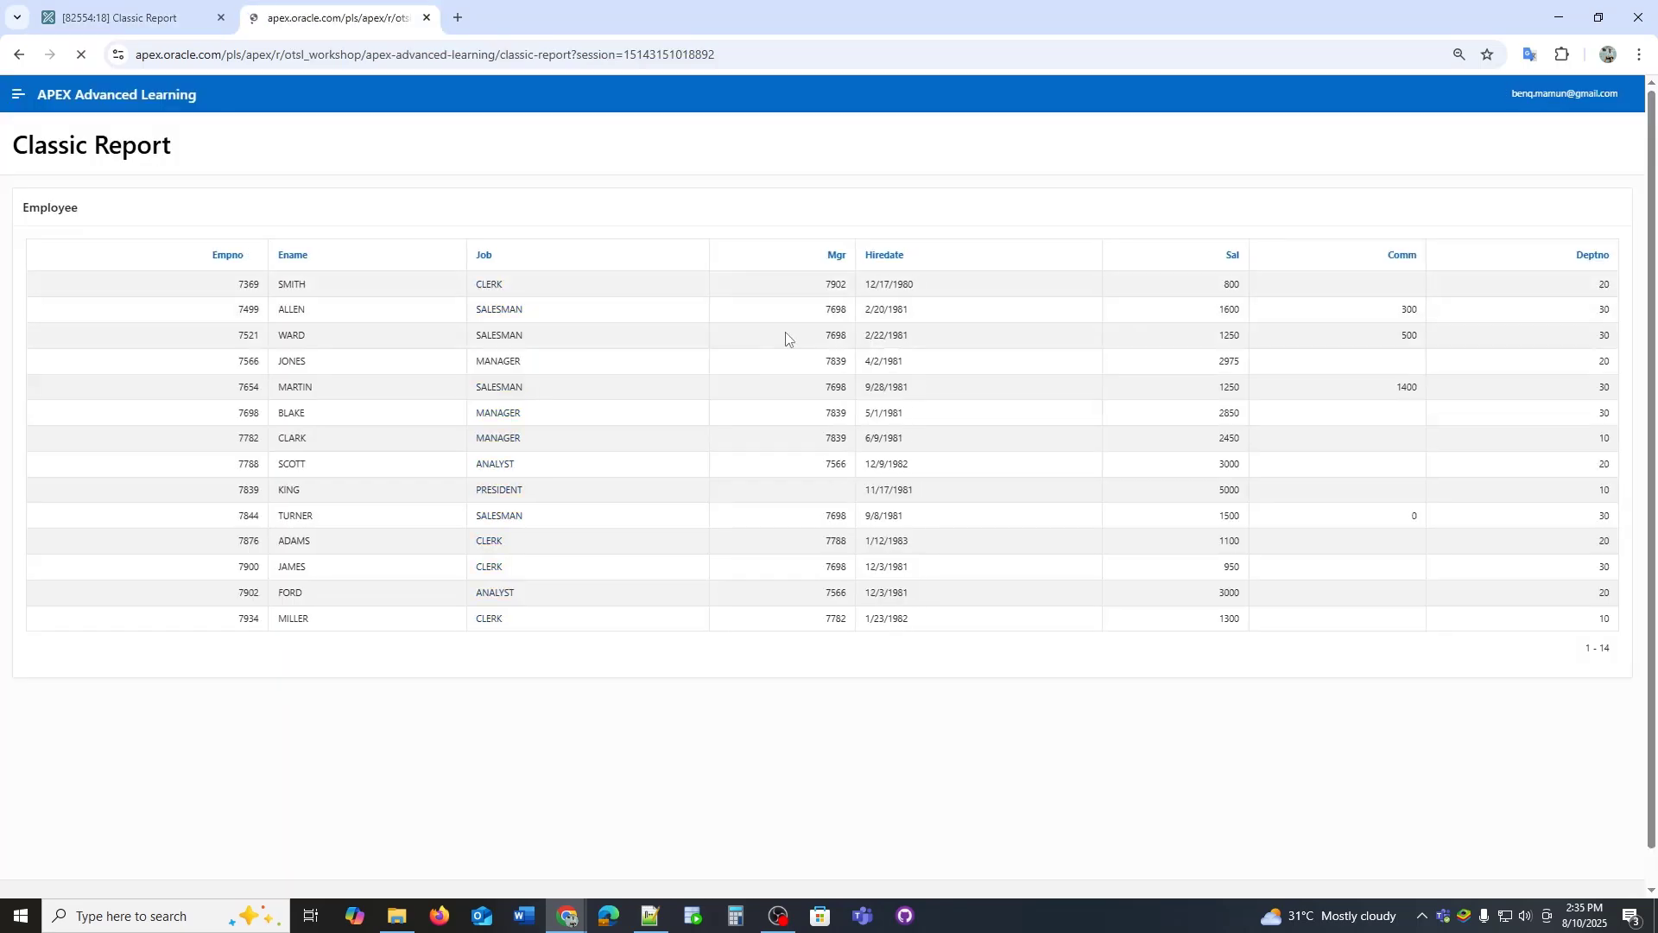
pyautogui.hotkey('ctrl', 'Tab')
pyautogui.click(1601, 369)
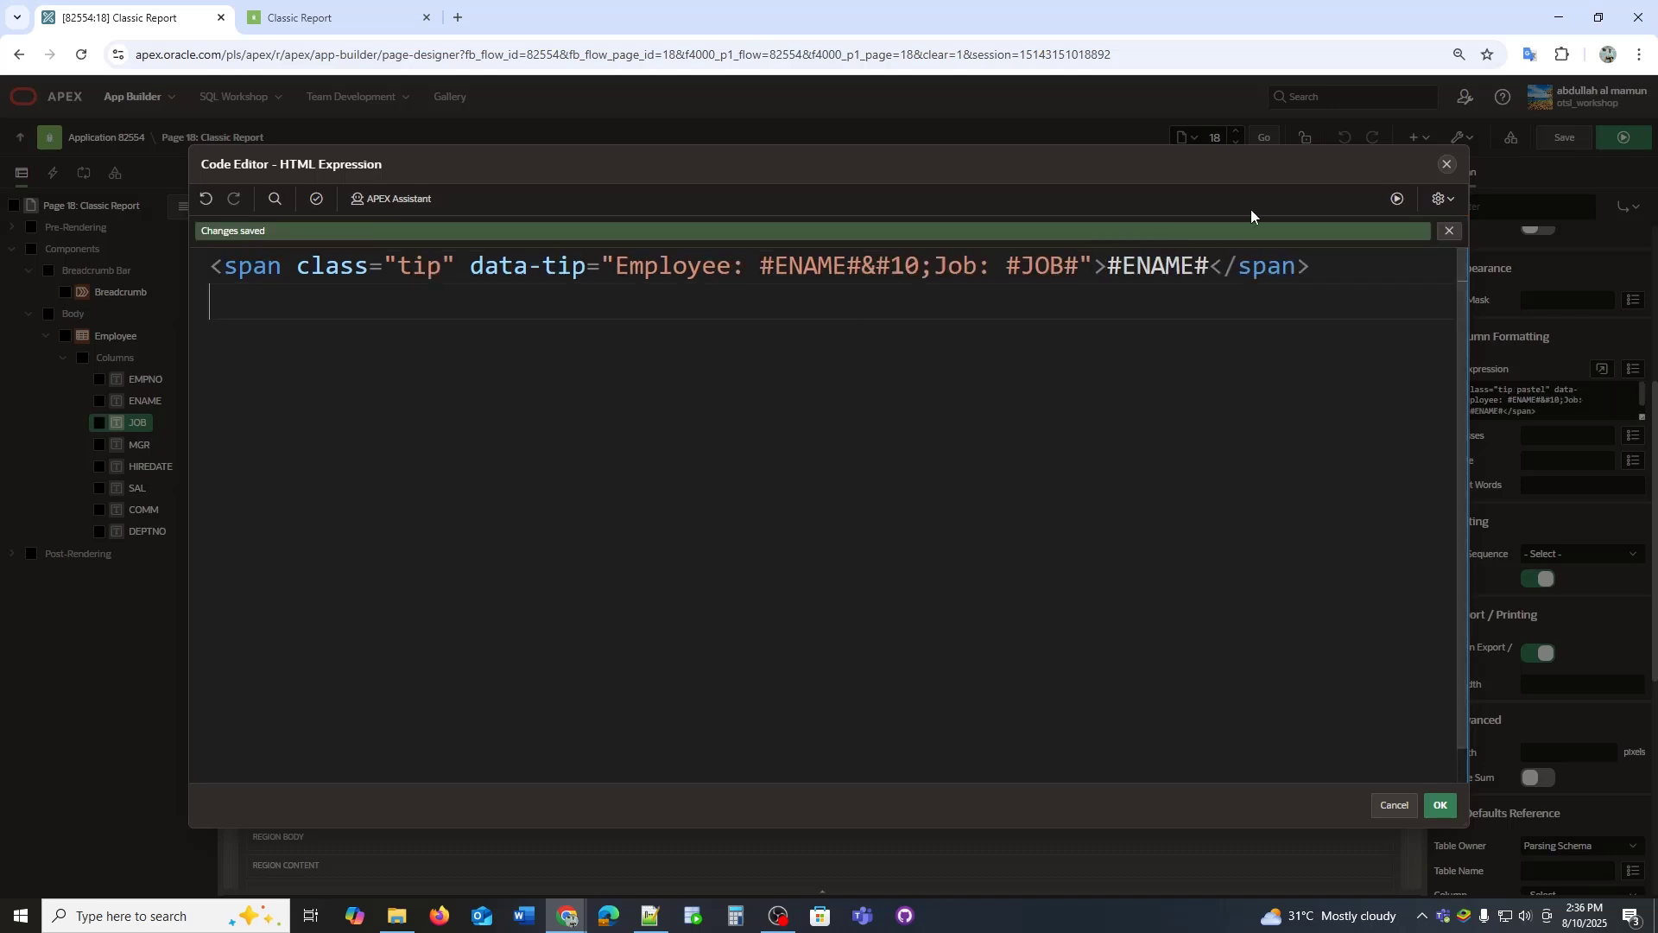
# - Validate the Employee/Job tip markup and check the two-line hover tooltips in the report
pyautogui.click(1396, 199)
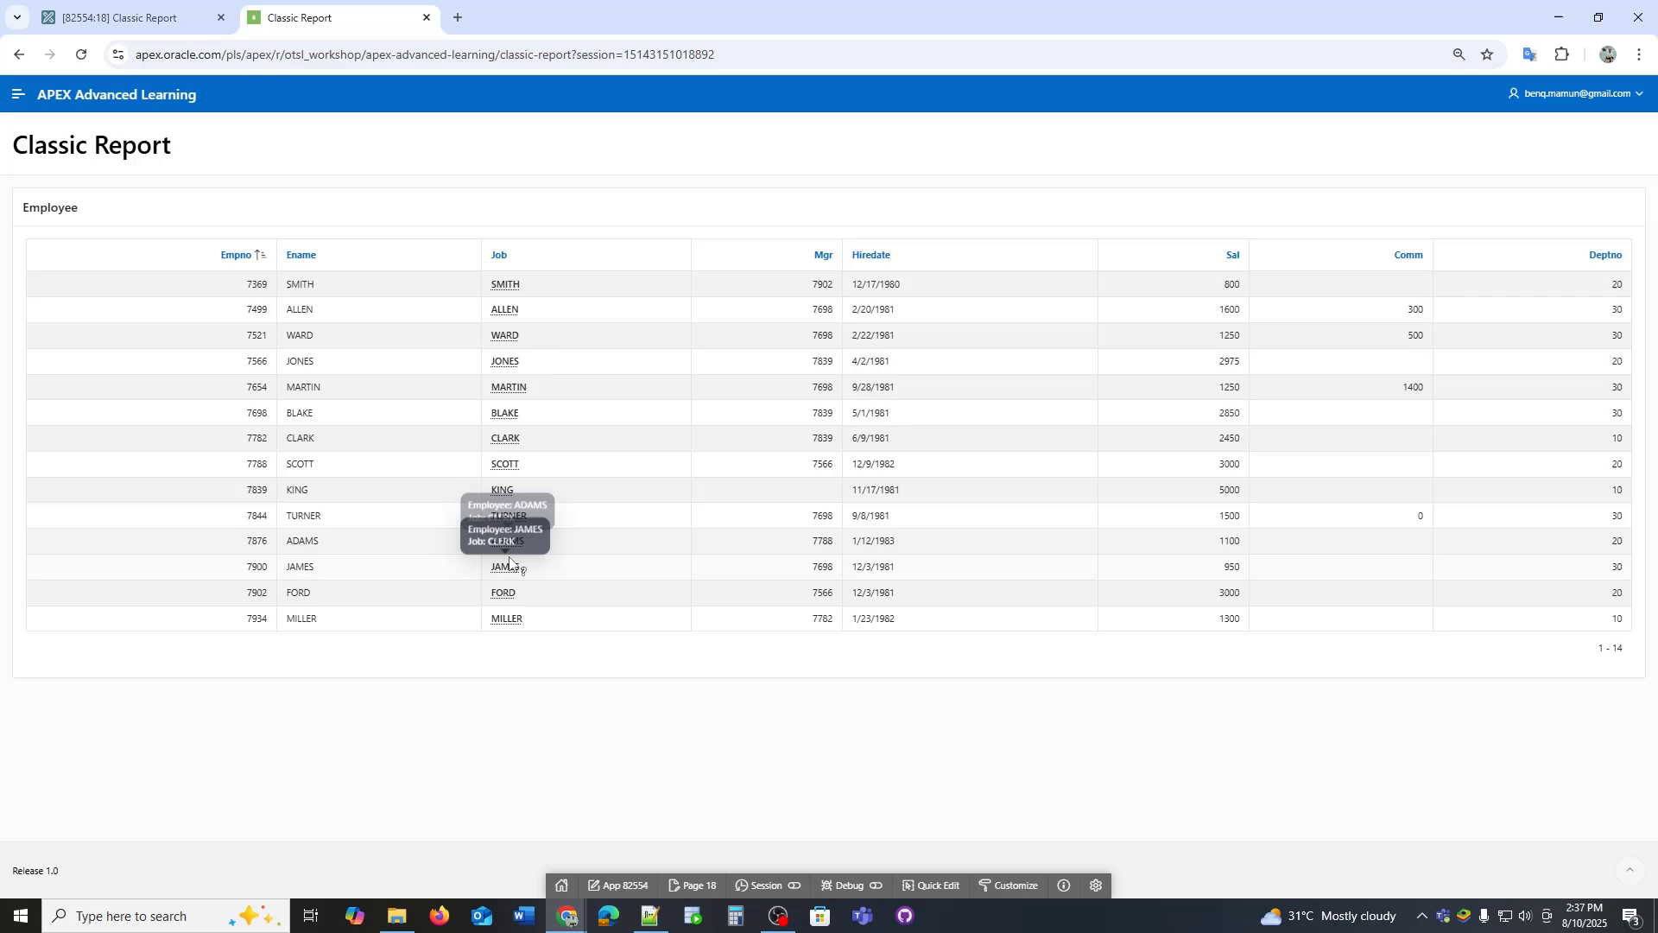
pyautogui.click(130, 16)
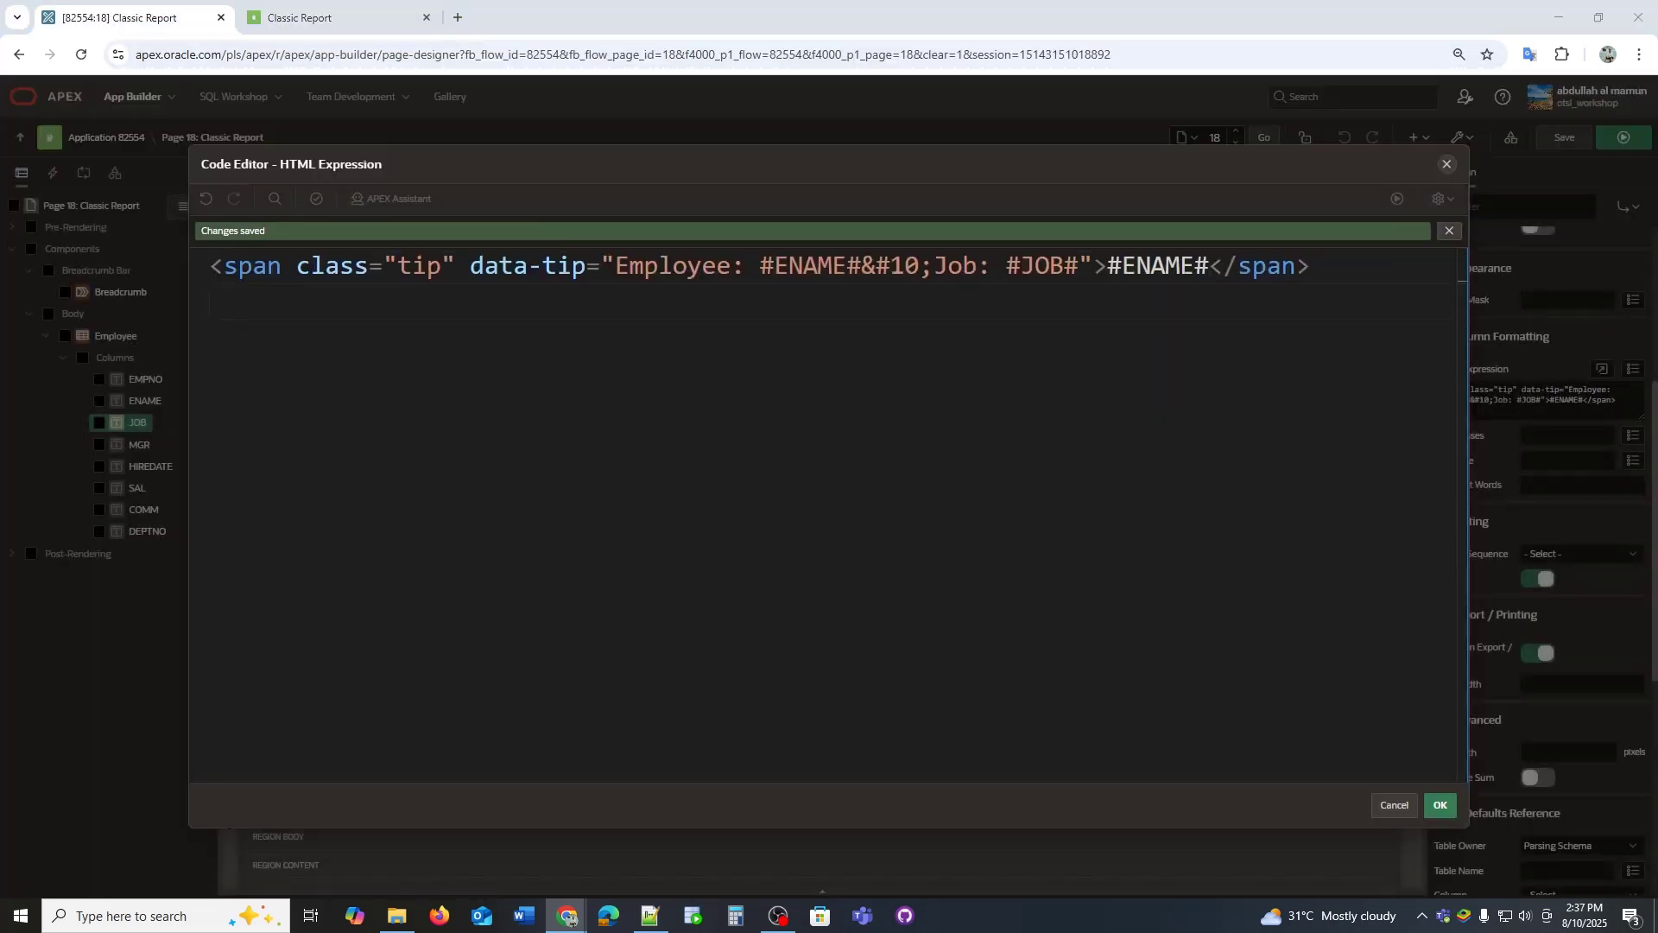
# - Replace the Job markup with the class="tip pastel" span and validate it
pyautogui.click(437, 503)
pyautogui.hotkey('ctrl', 'a')
pyautogui.write('<span class="tip pastel" data-tip="Employee: #ENAME#&#10;Job: #JOB#">#ENAME#</span>')
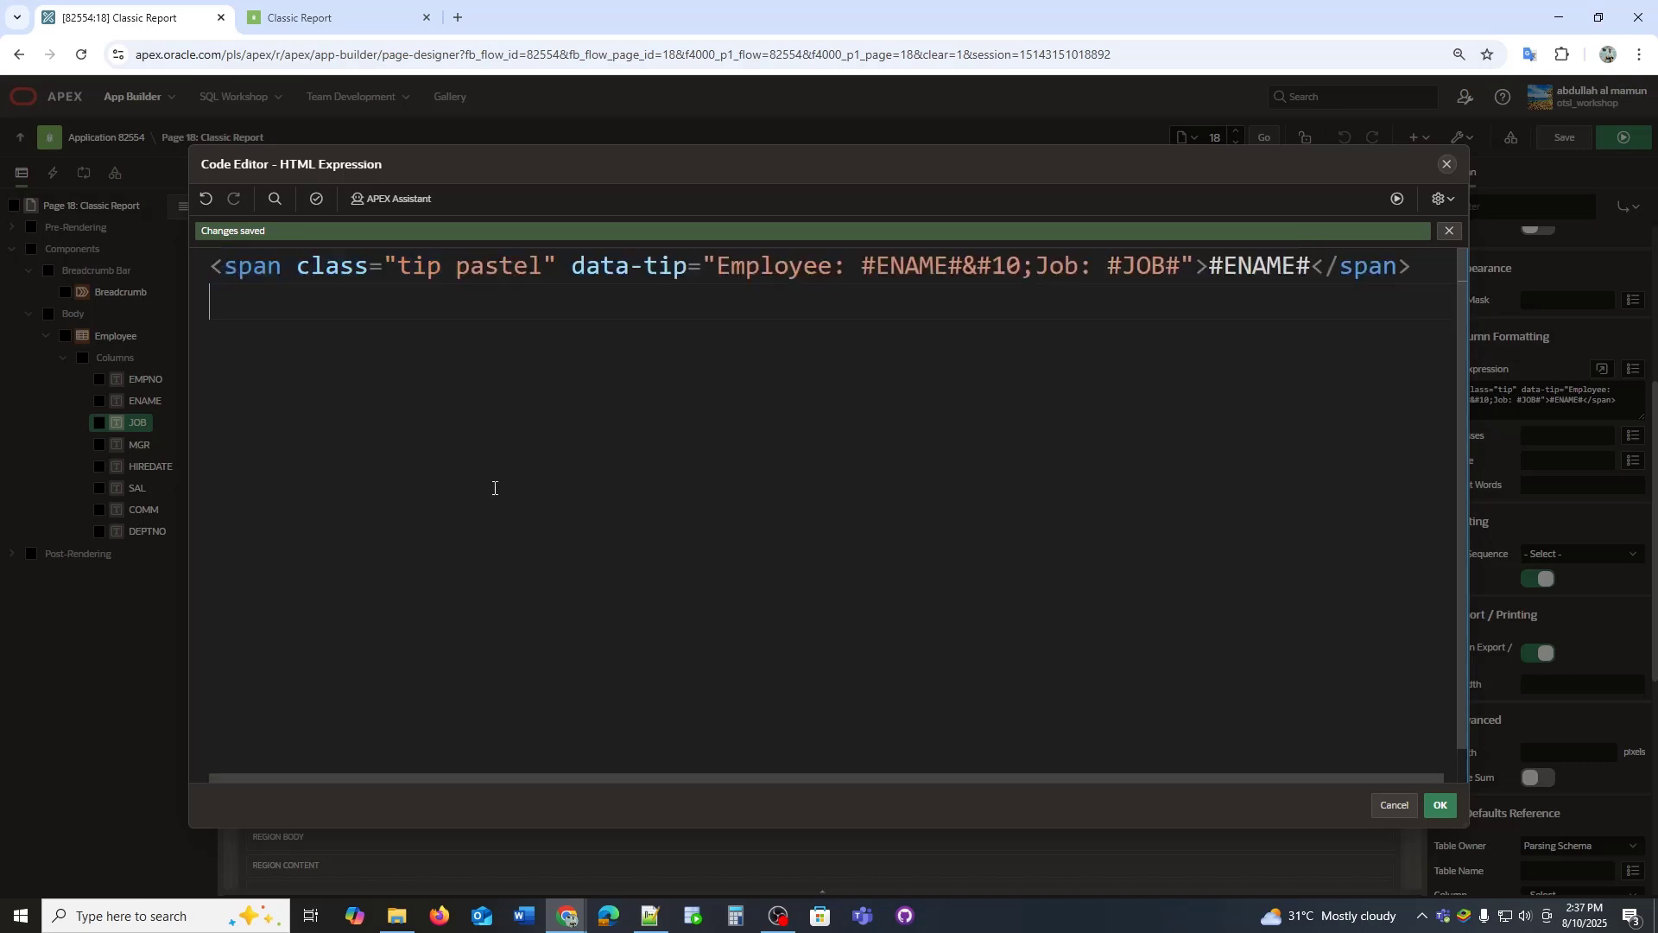
pyautogui.click(1396, 198)
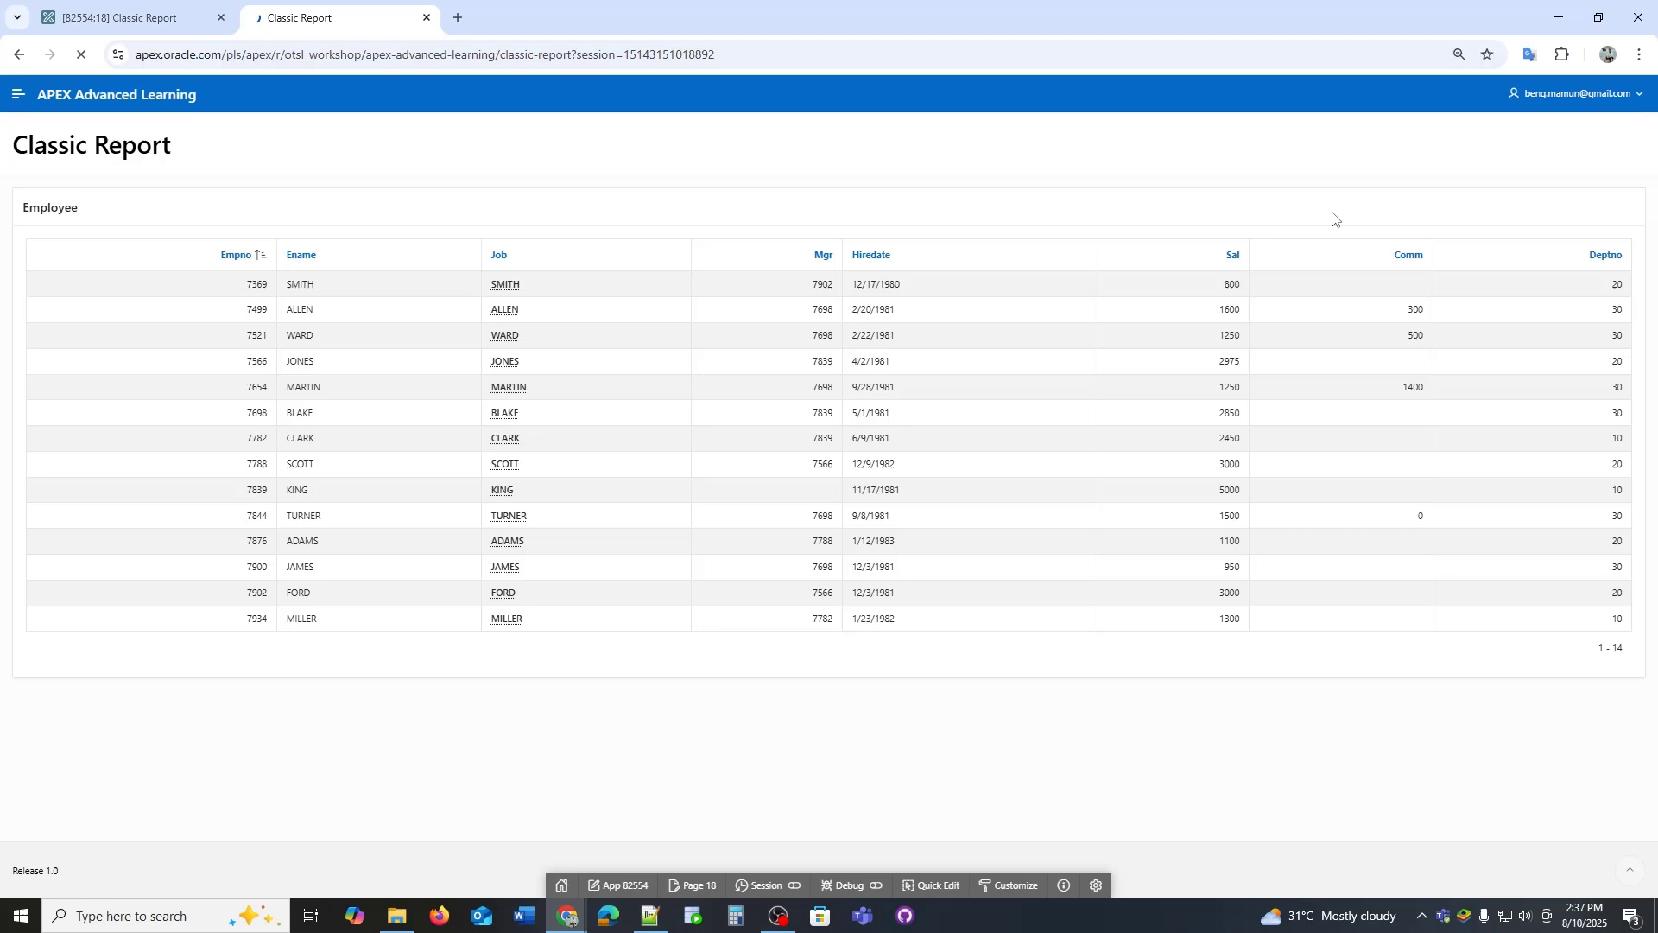
pyautogui.moveTo(503, 308)
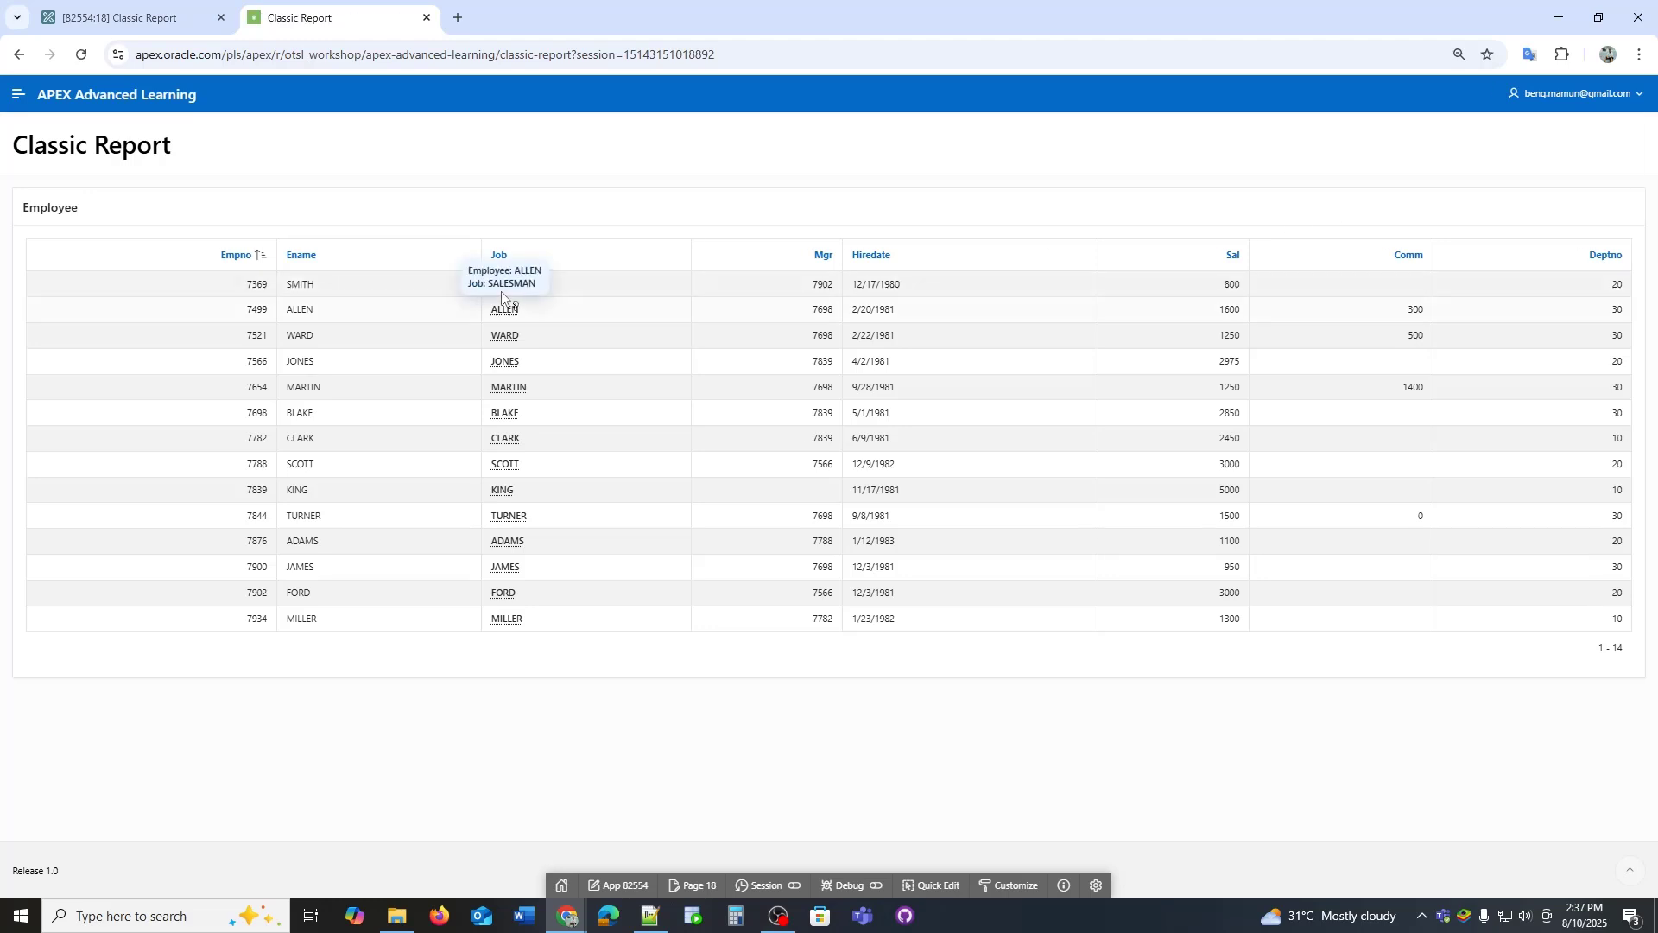
pyautogui.moveTo(505, 361)
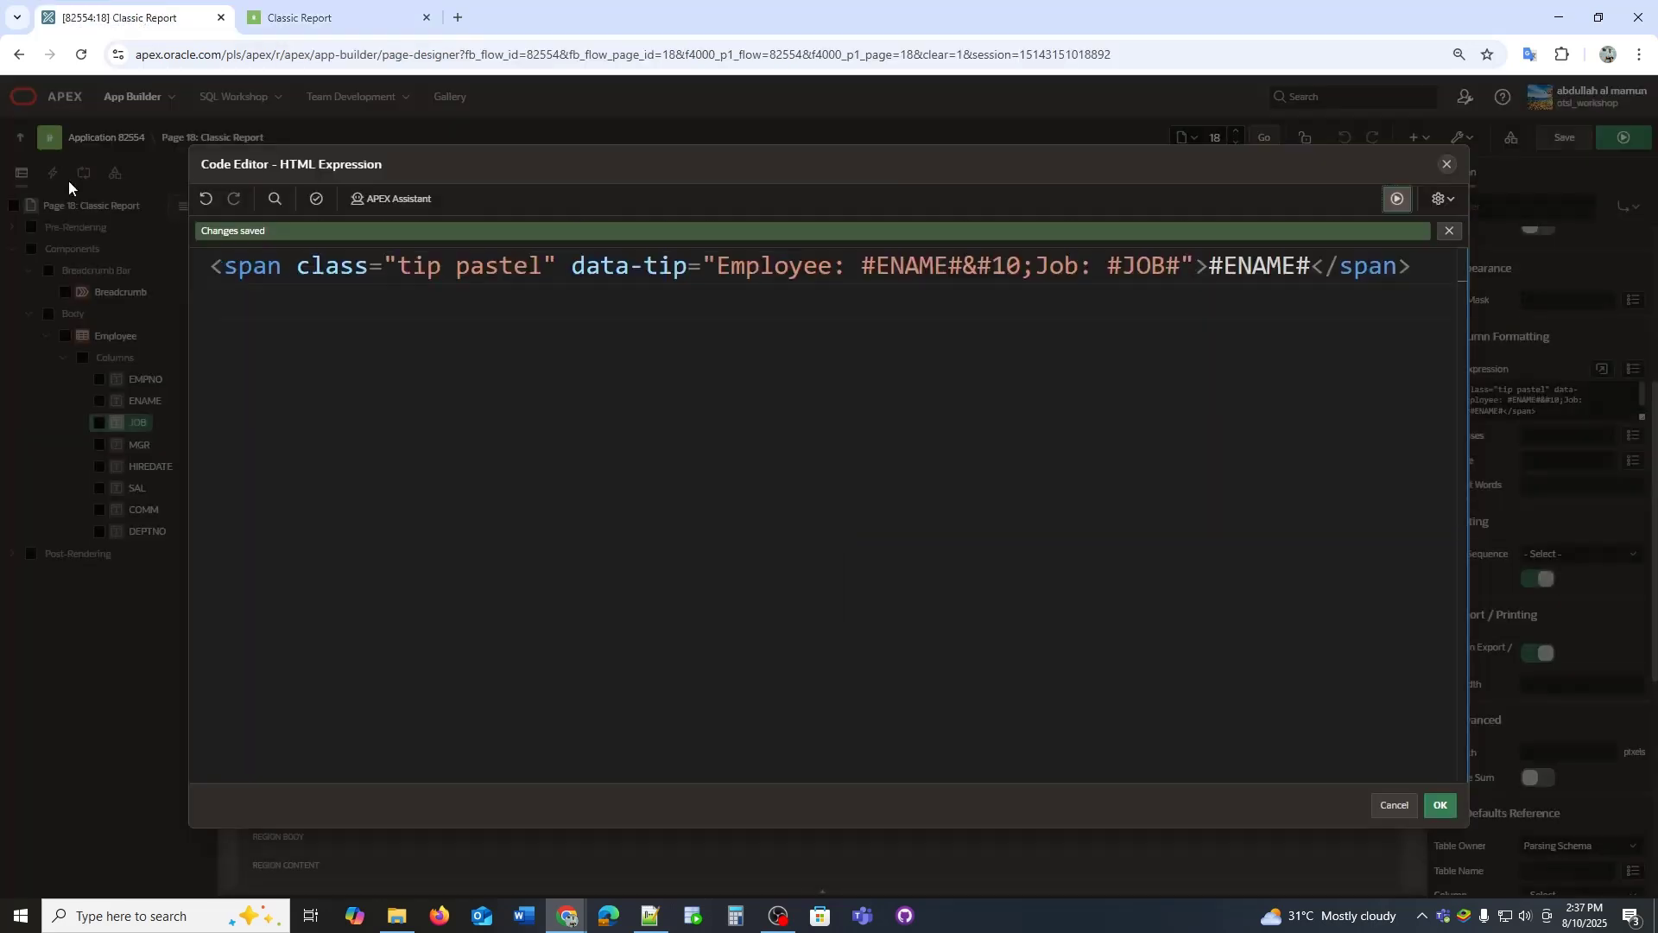
# - Replace the Job markup with a pastel span carrying data-pos="right" and validate it
pyautogui.click(119, 16)
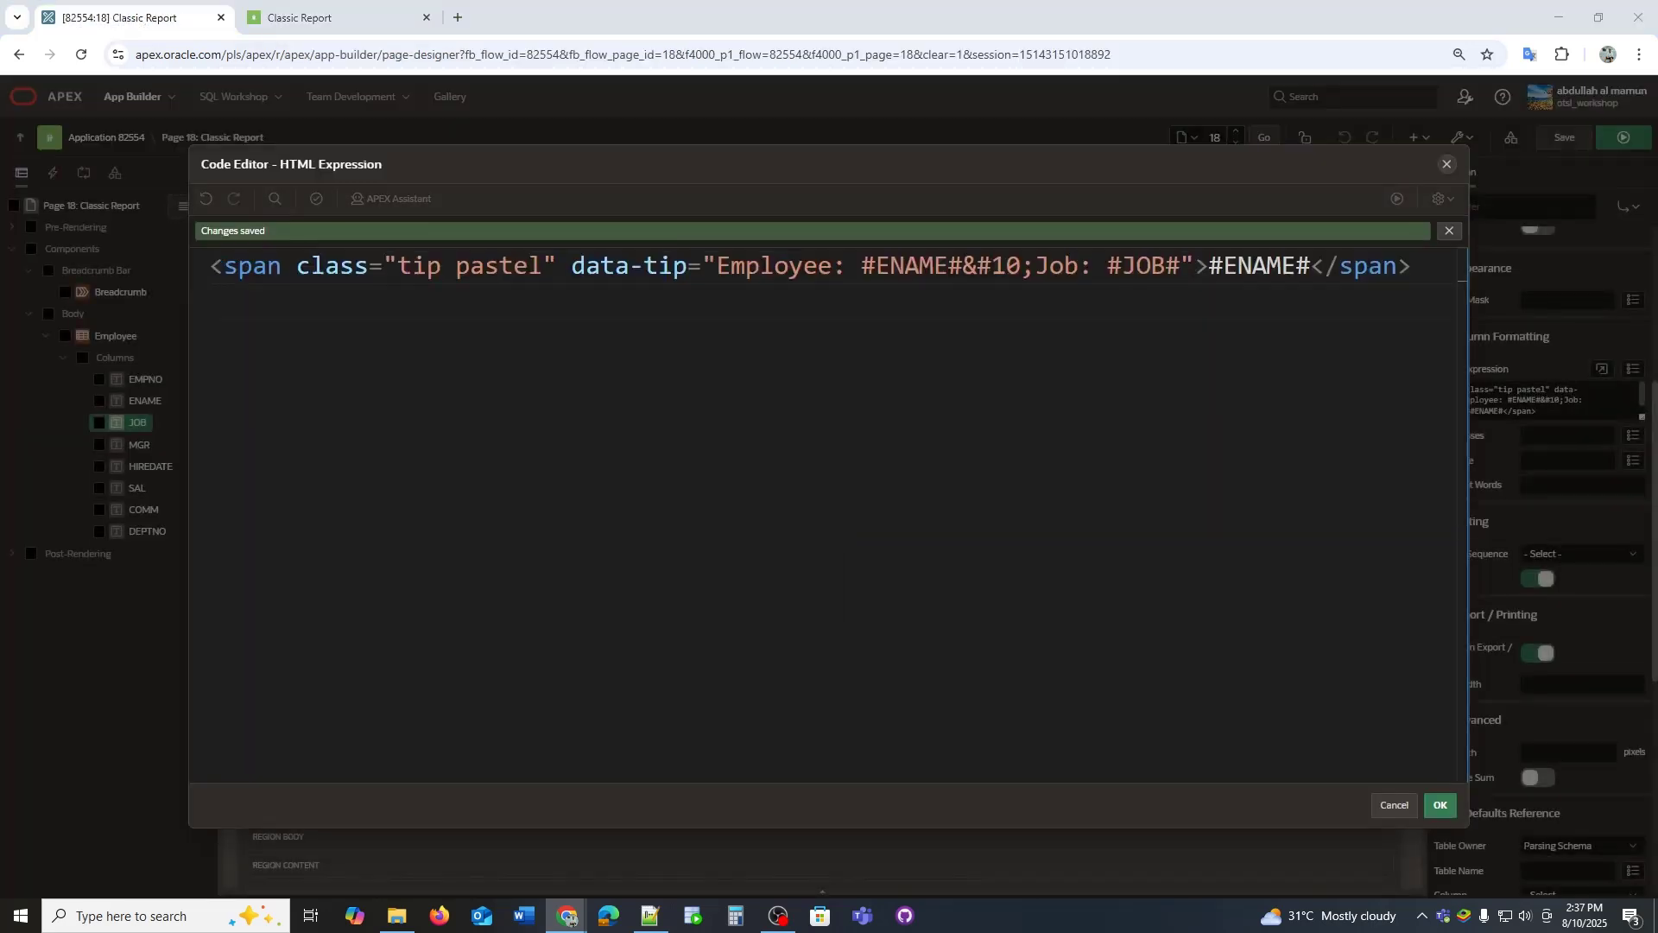
pyautogui.click(1076, 468)
pyautogui.hotkey('ctrl', 'a')
pyautogui.hotkey('ctrl', 'v')
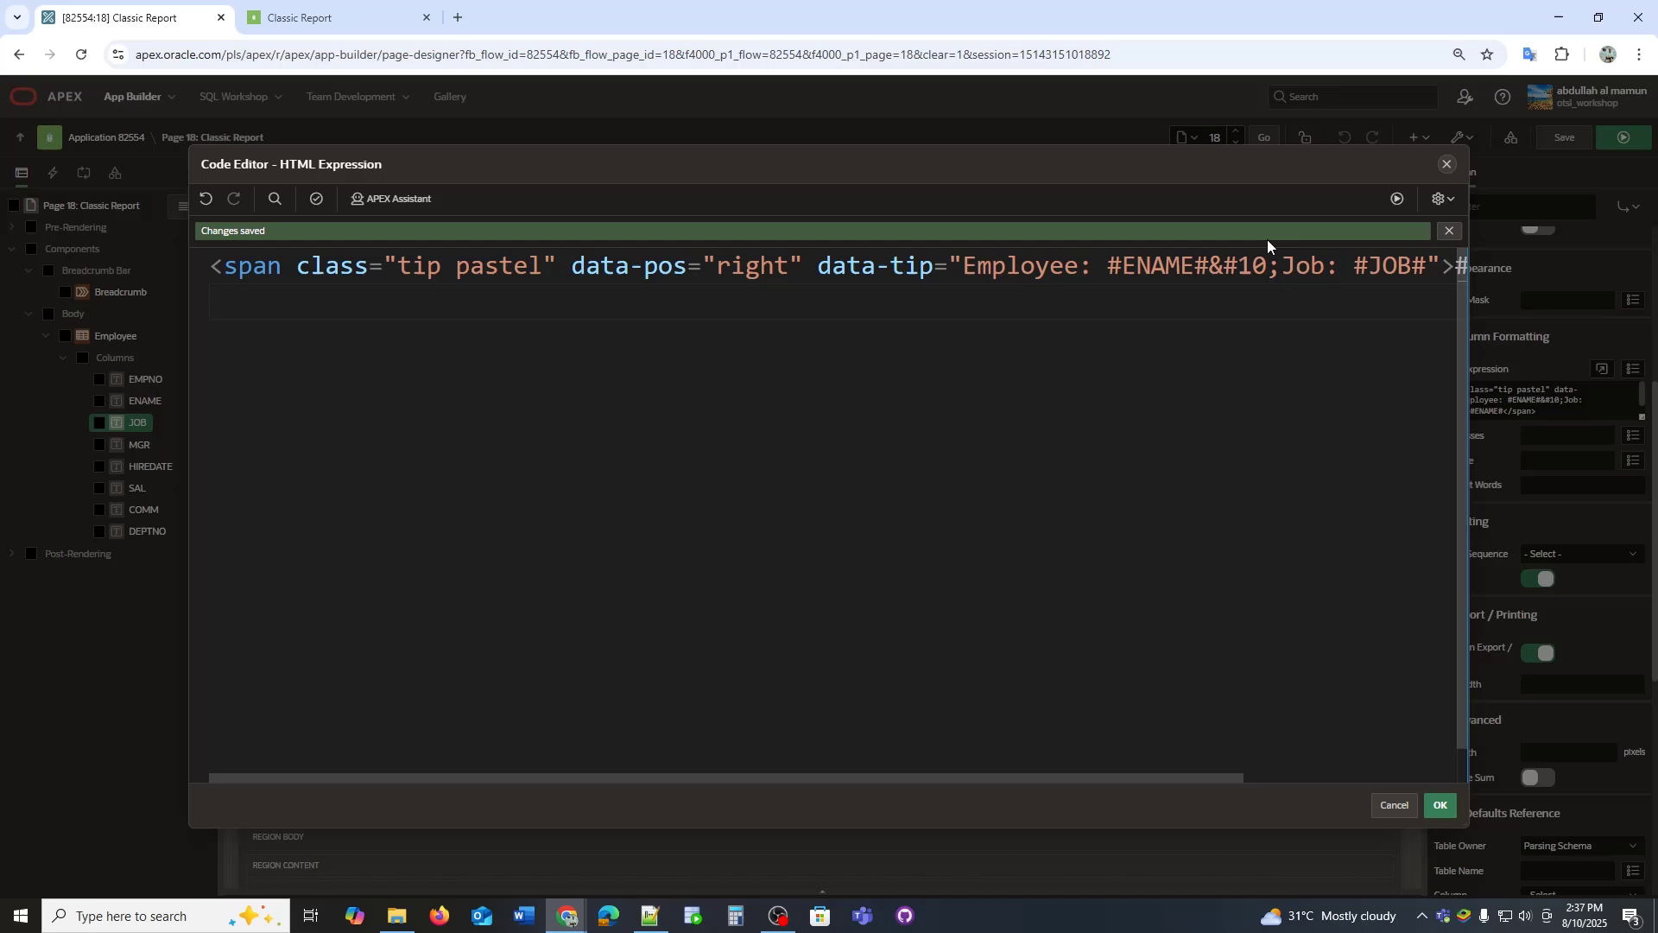
pyautogui.click(1397, 198)
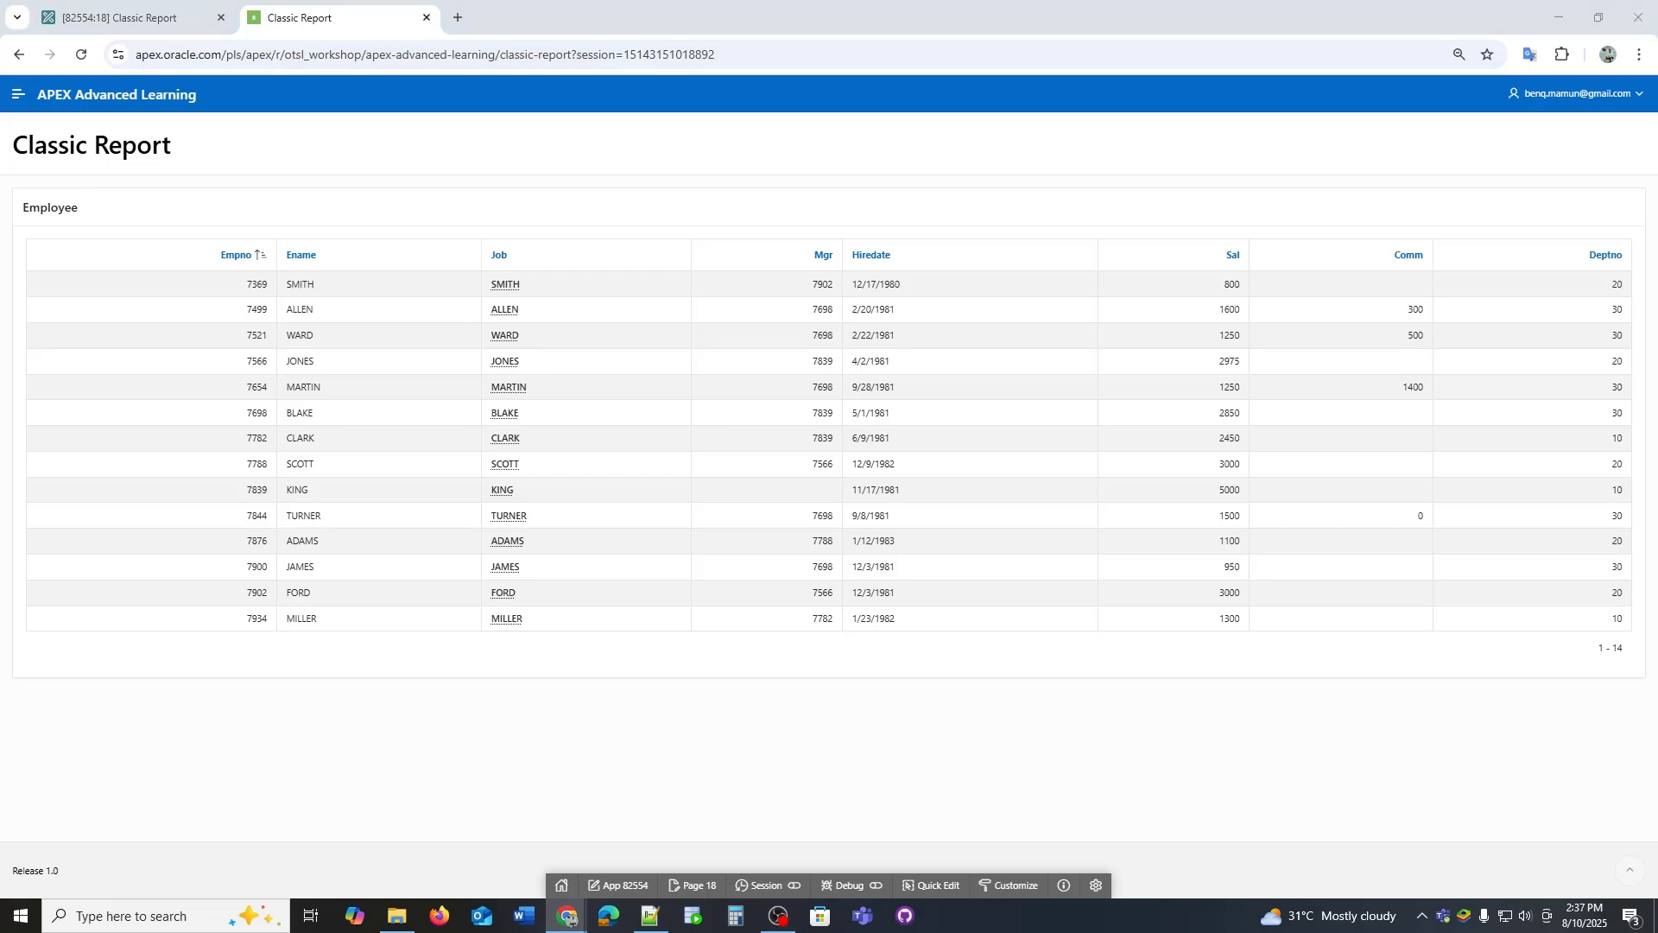
# - Validate the Job column's tip-wrap markup with #ENAME# and the info-icon tooltip
pyautogui.click(124, 17)
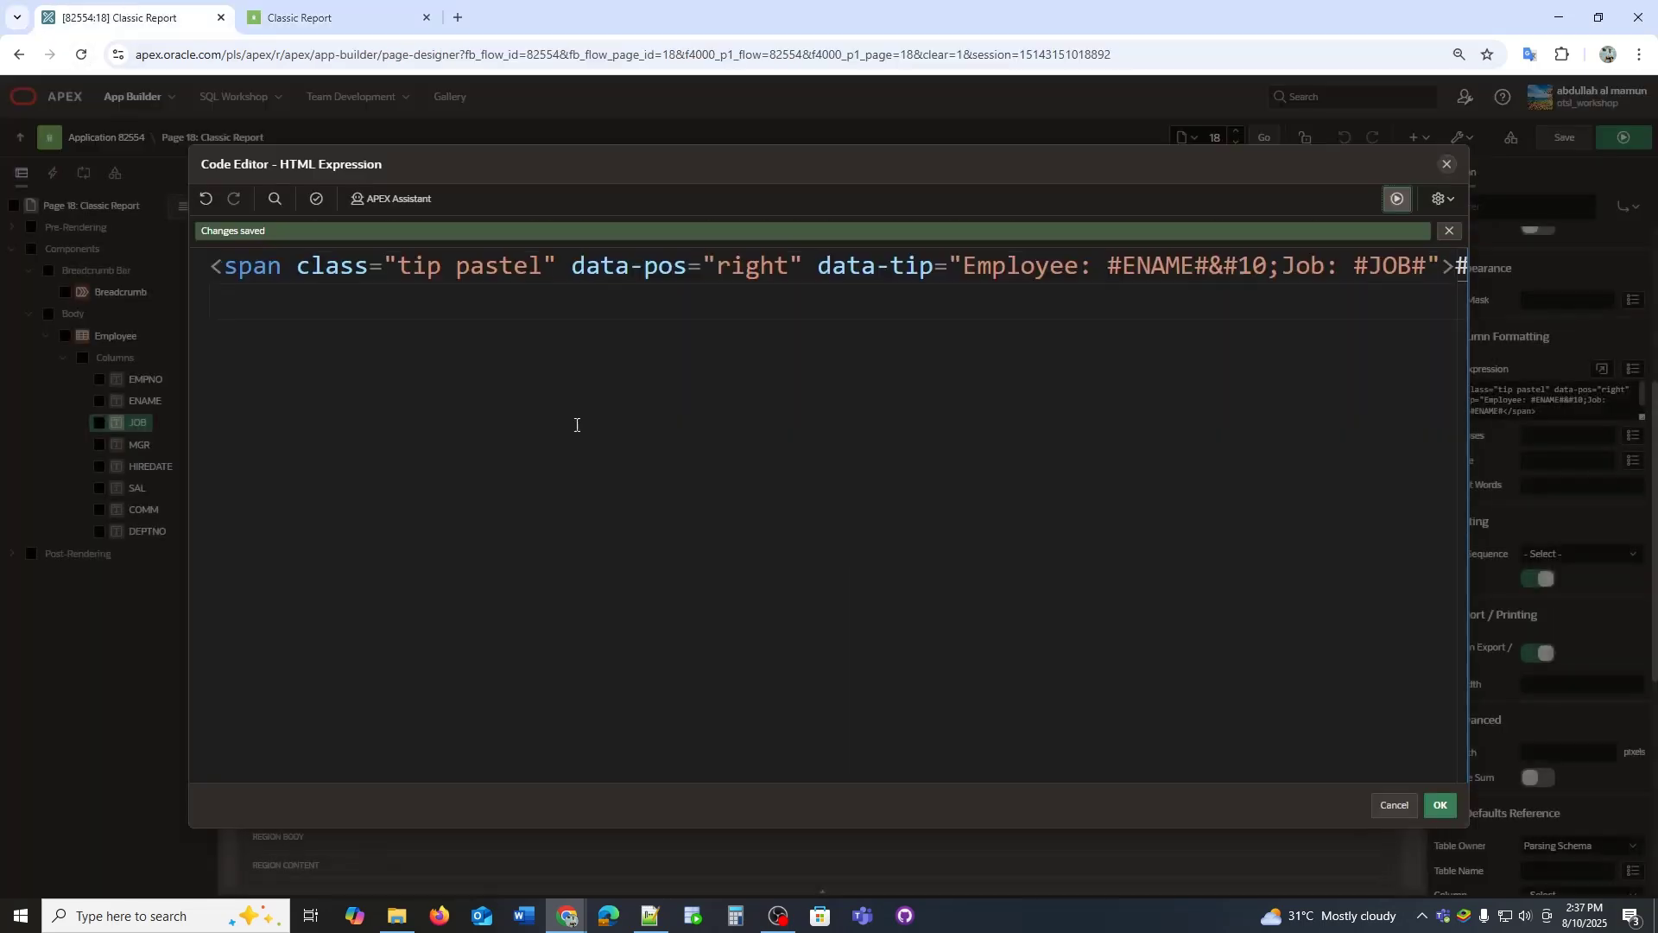
pyautogui.click(1397, 198)
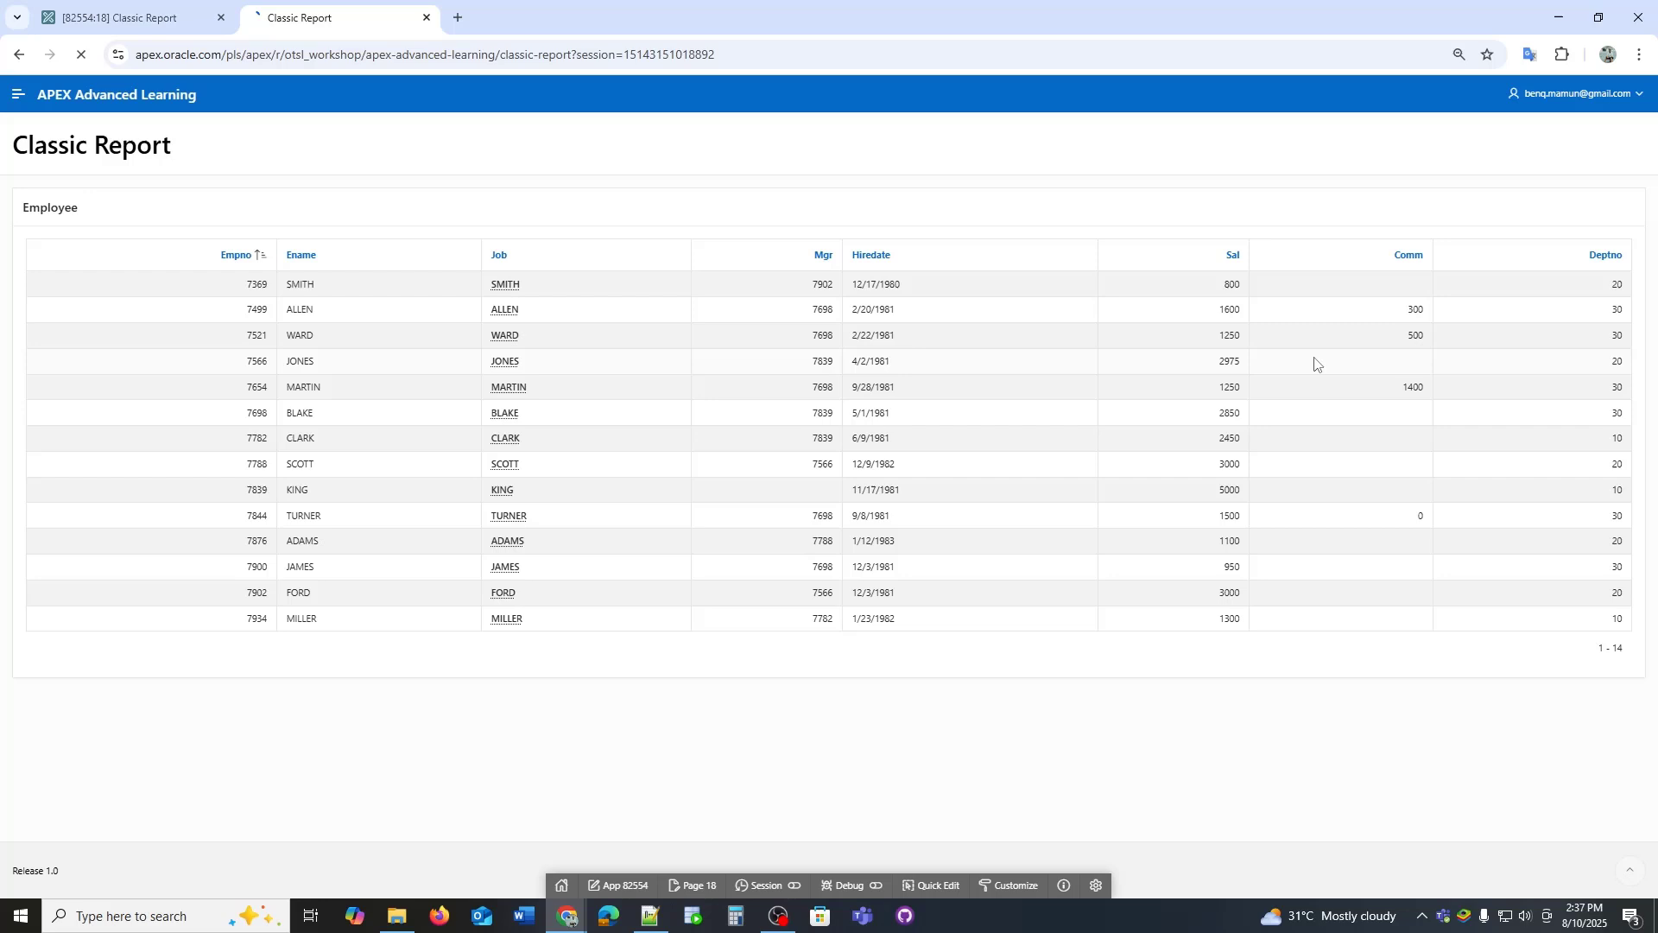